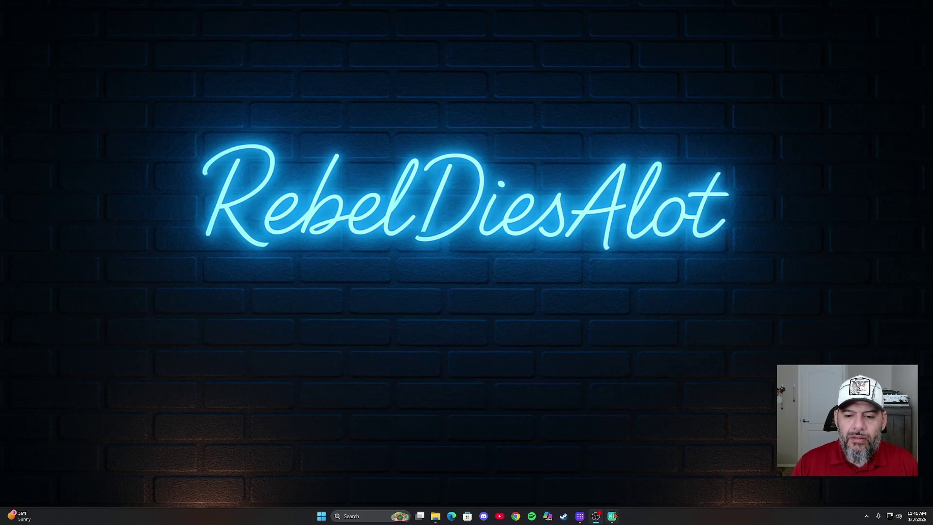
- Open Wave Link and inspect the XLR Dock's Elgato EQ curve among its software effects
left_click(611, 515)
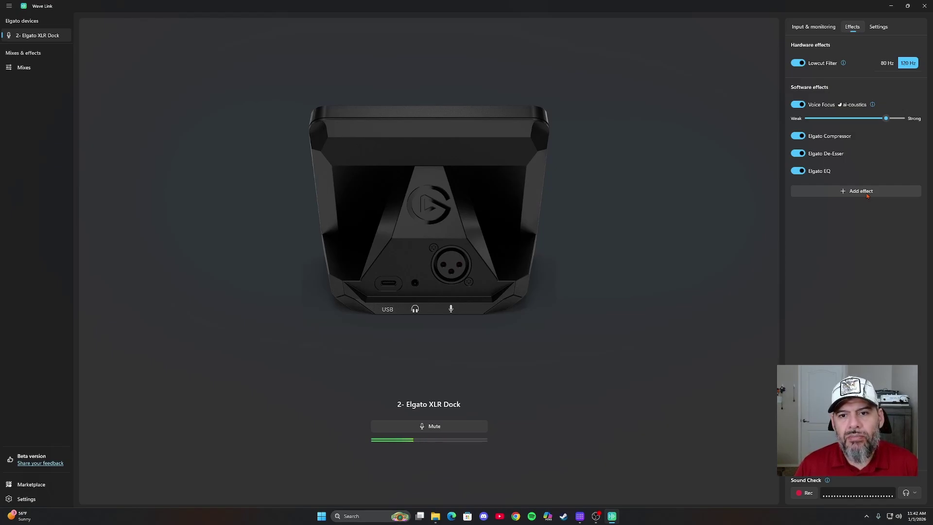
mouse_move(812, 153)
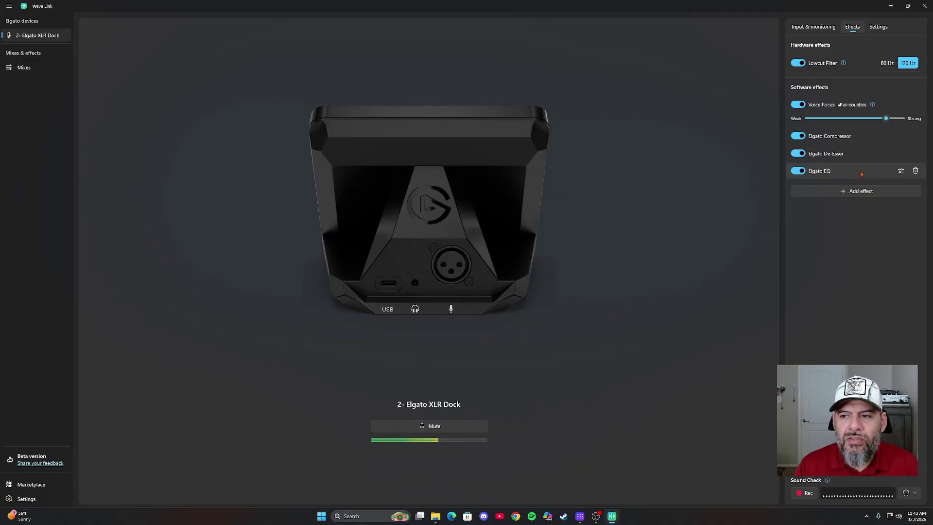
left_click(900, 171)
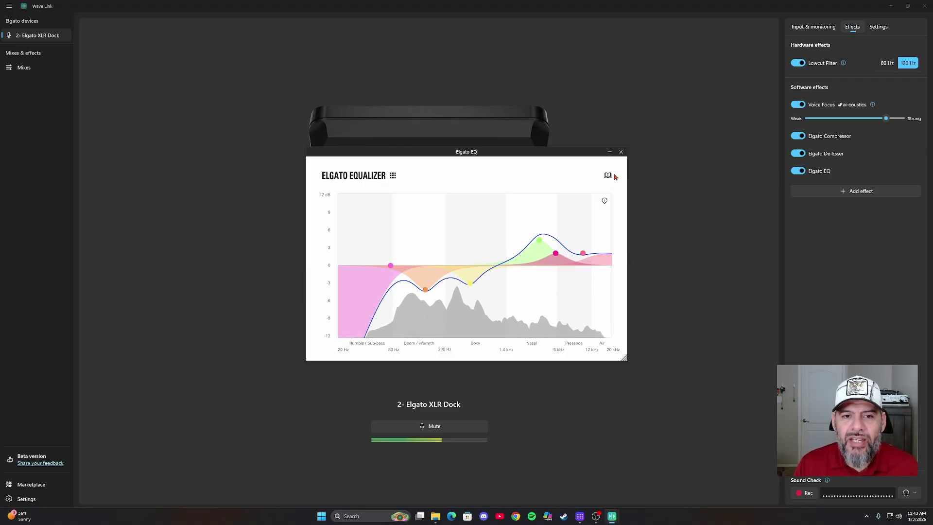
left_click(621, 153)
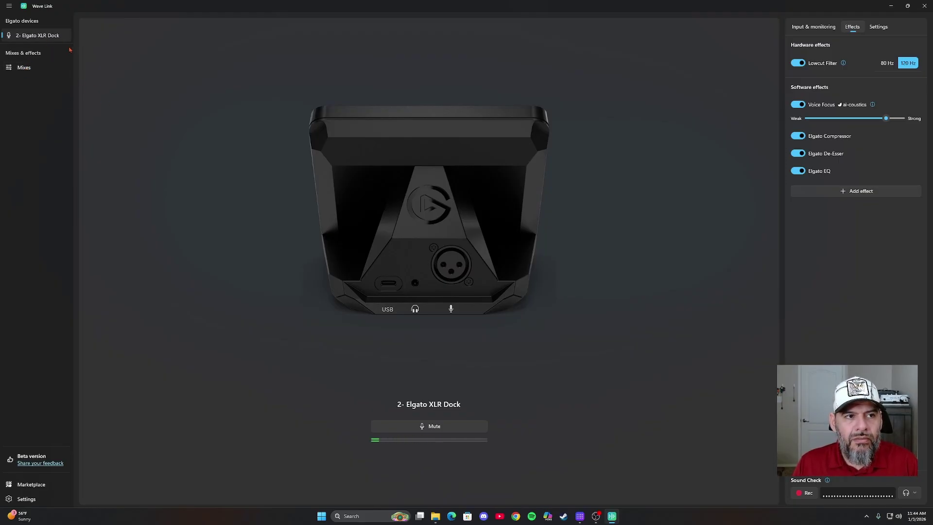
- Open the mixes overview and examine the apps assigned to the System channel and those available to add
left_click(21, 72)
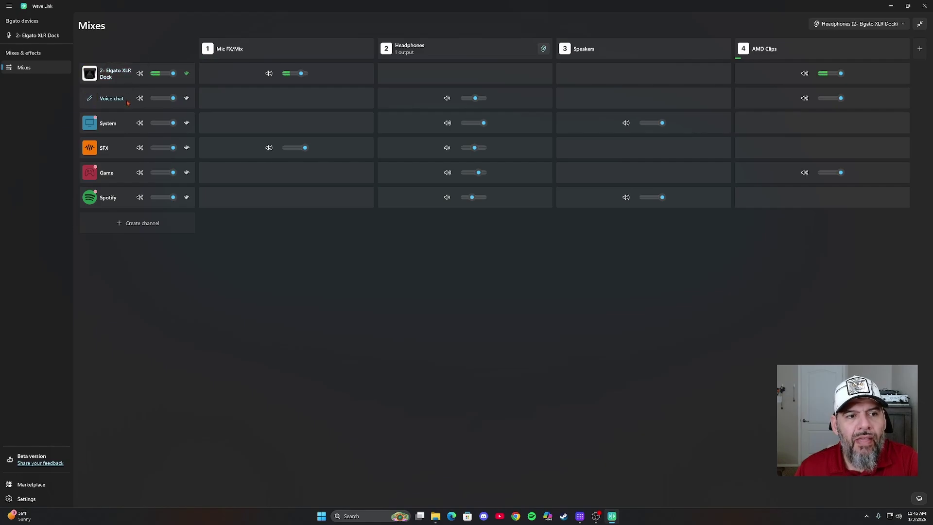
left_click(116, 128)
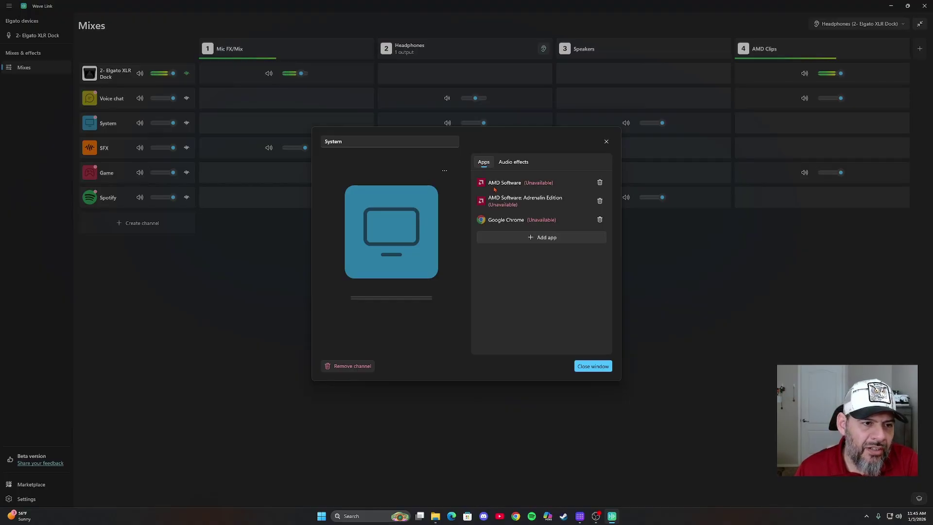
left_click(588, 369)
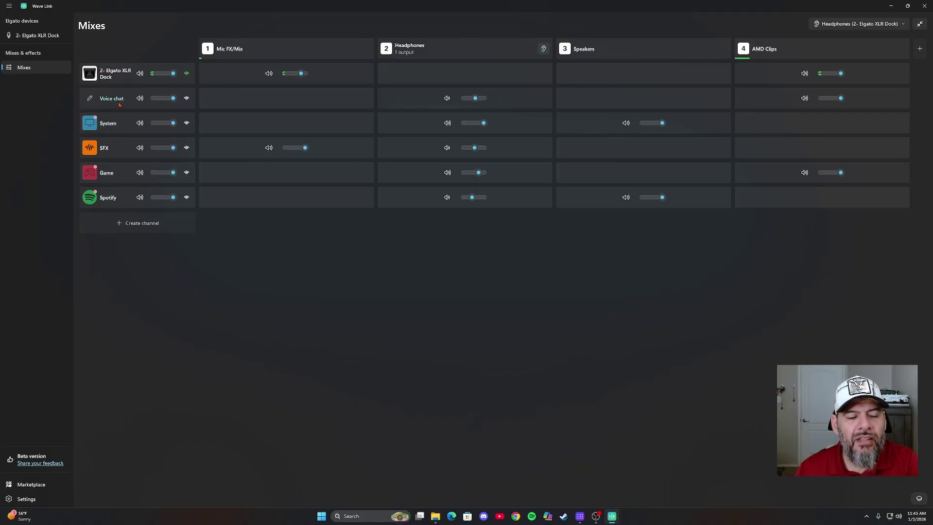
left_click(108, 123)
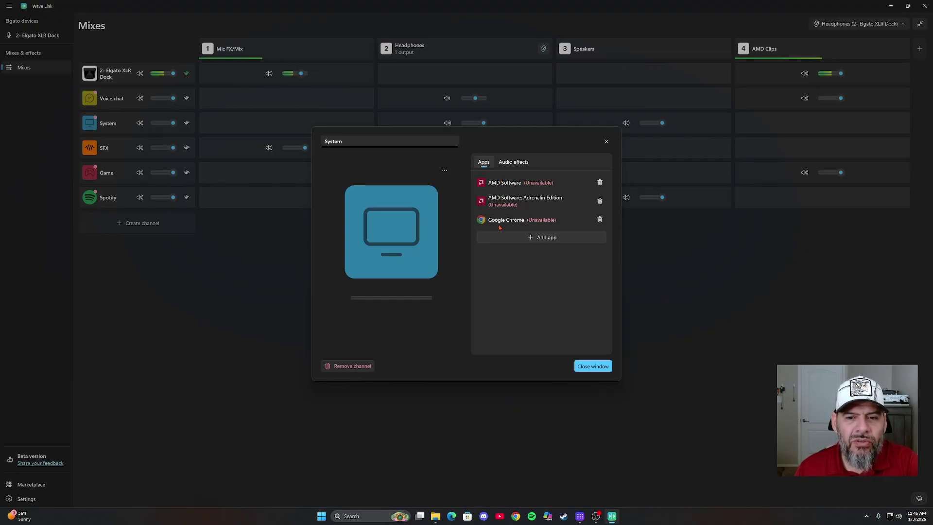
left_click(539, 237)
scroll(521, 345, "down", 2)
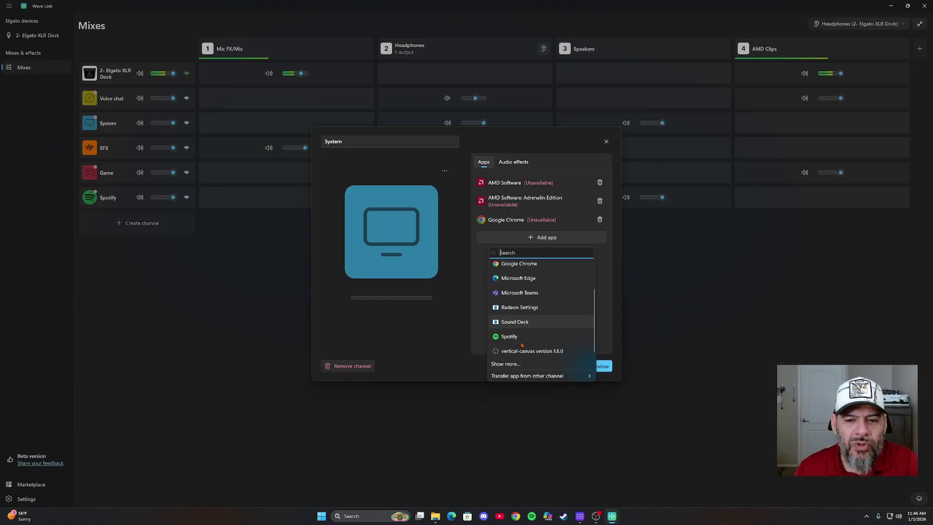
scroll(521, 344, "up", 2)
key("Escape")
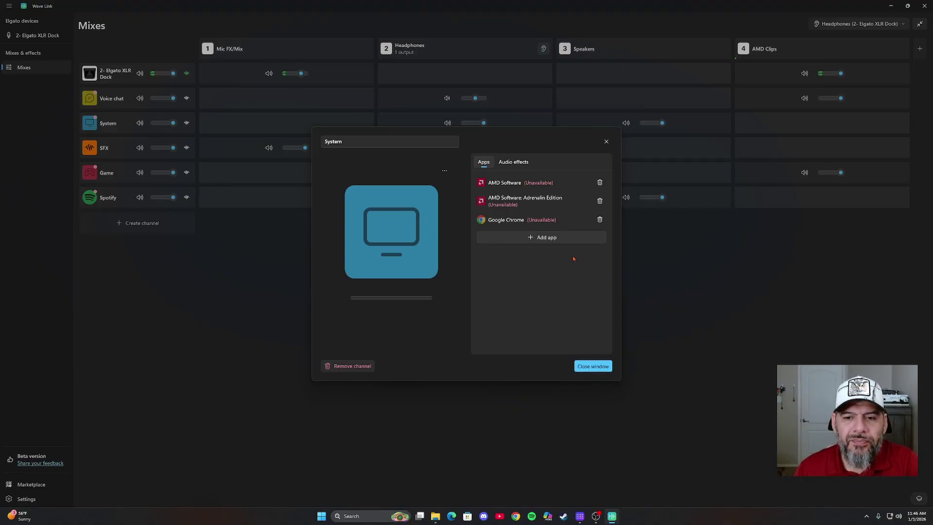
left_click(606, 142)
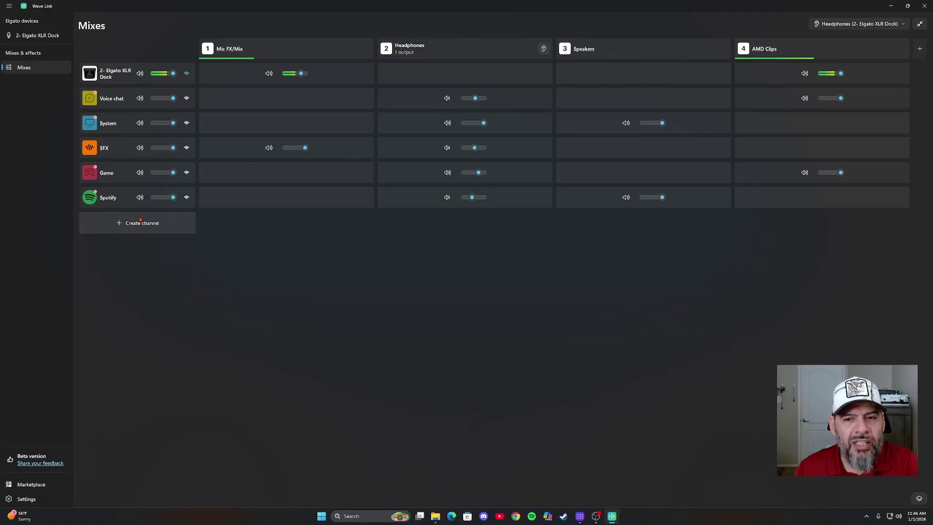
- Examine the Spotify channel's assigned app and the list of apps that can be added to it
left_click(115, 201)
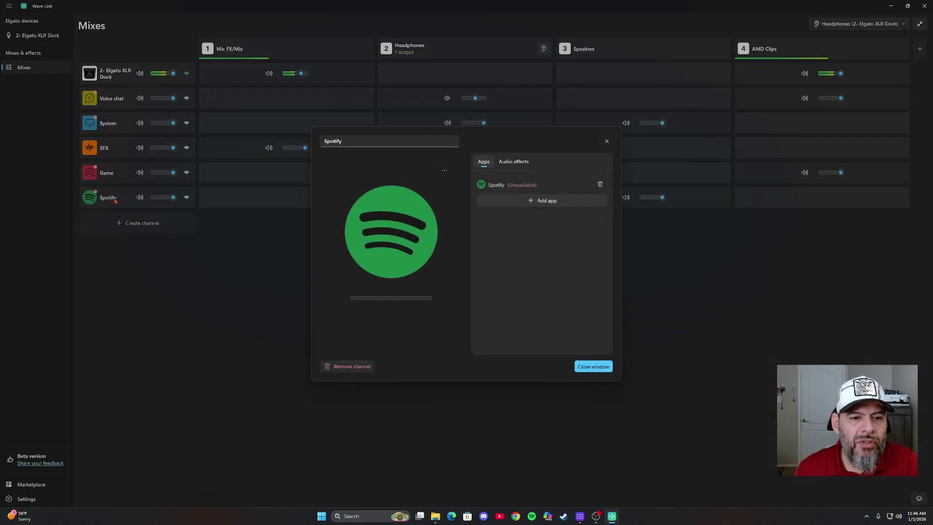
left_click(533, 201)
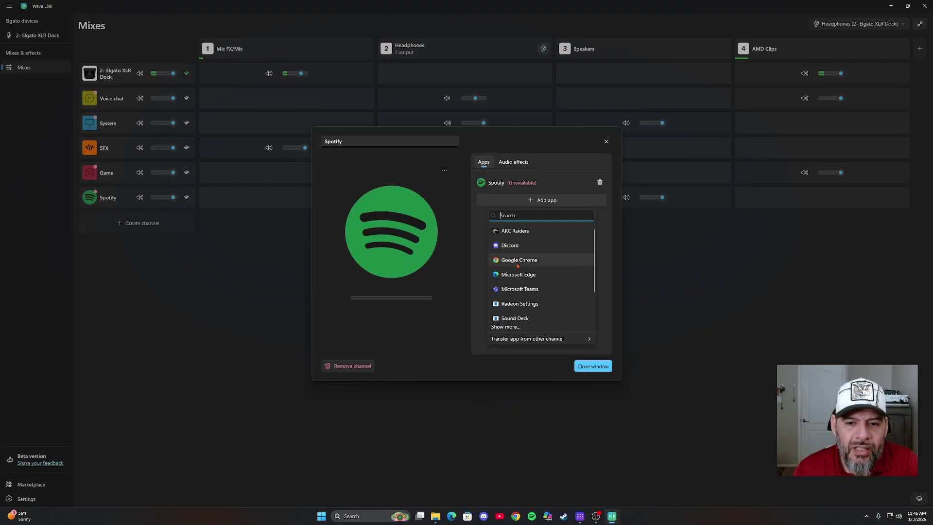
scroll(517, 266, "down", 2)
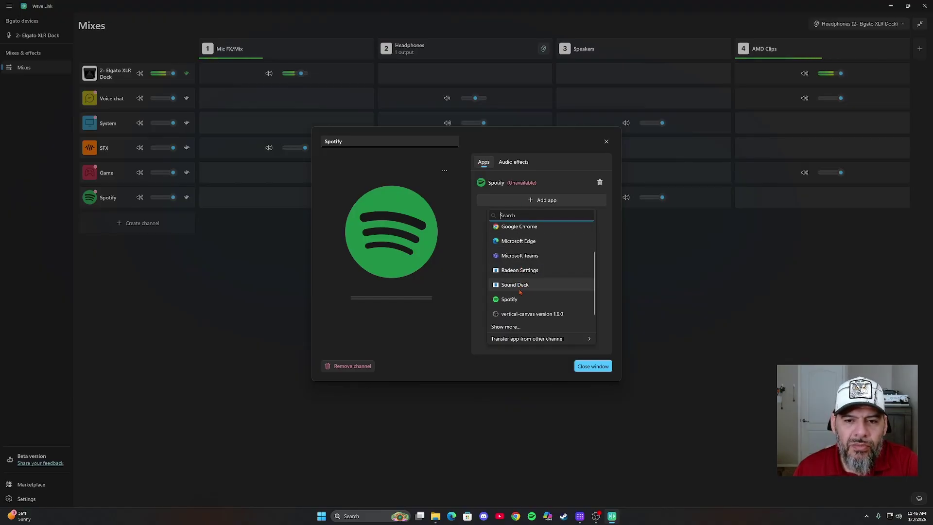
scroll(520, 291, "up", 3)
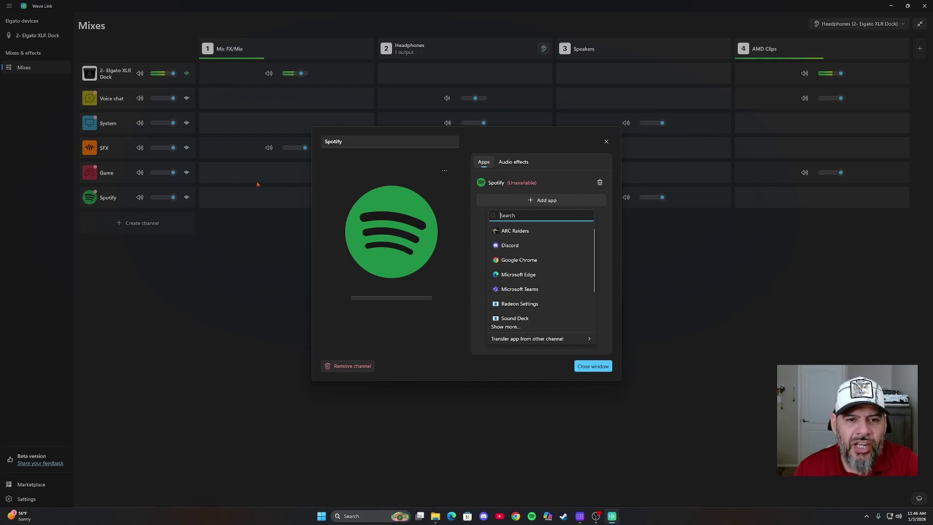
left_click(599, 369)
left_click(601, 367)
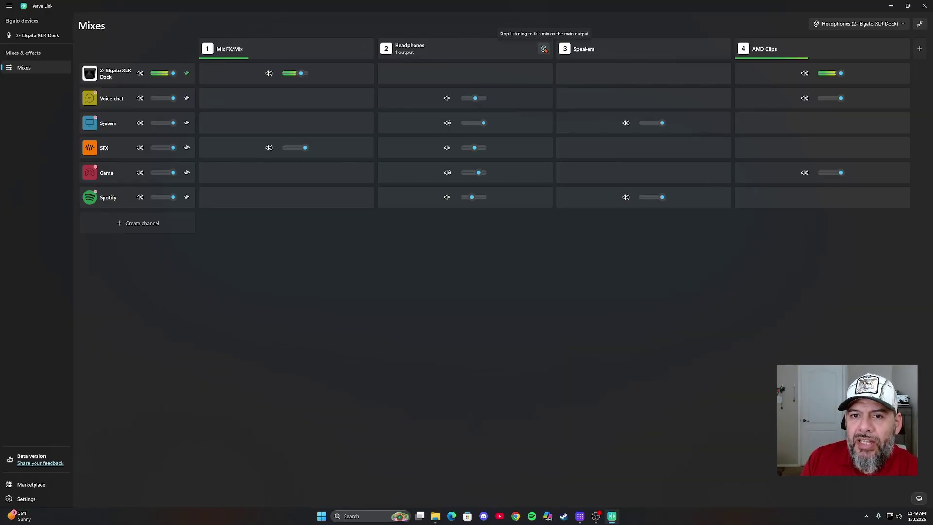
- Add Speakers (Realtek(R) Audio) as a second output of the Headphones mix and raise its volume to about 70%
left_click(418, 53)
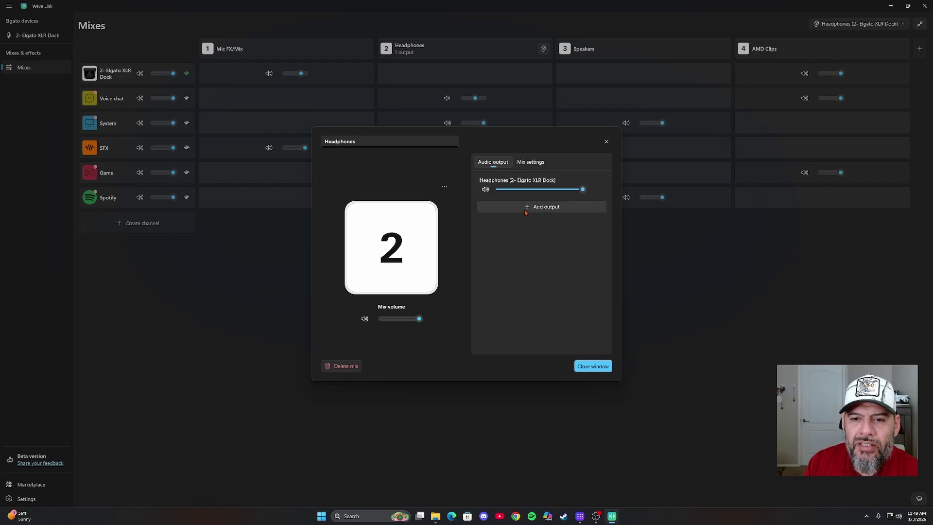
left_click(539, 206)
left_click(513, 256)
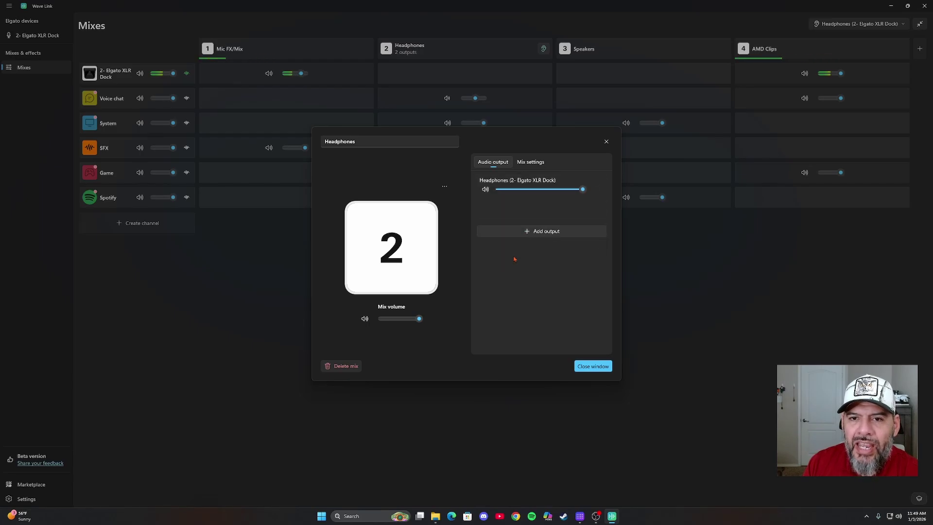
left_click(593, 366)
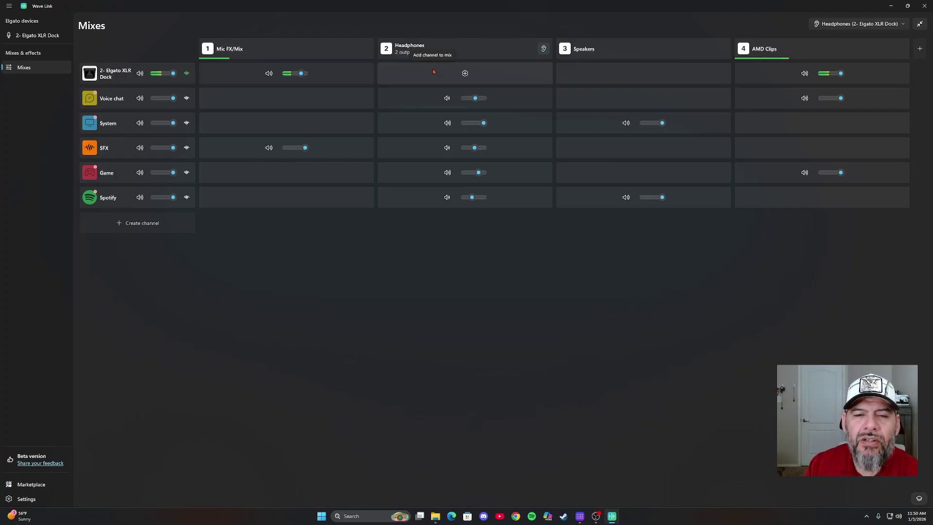
left_click(416, 50)
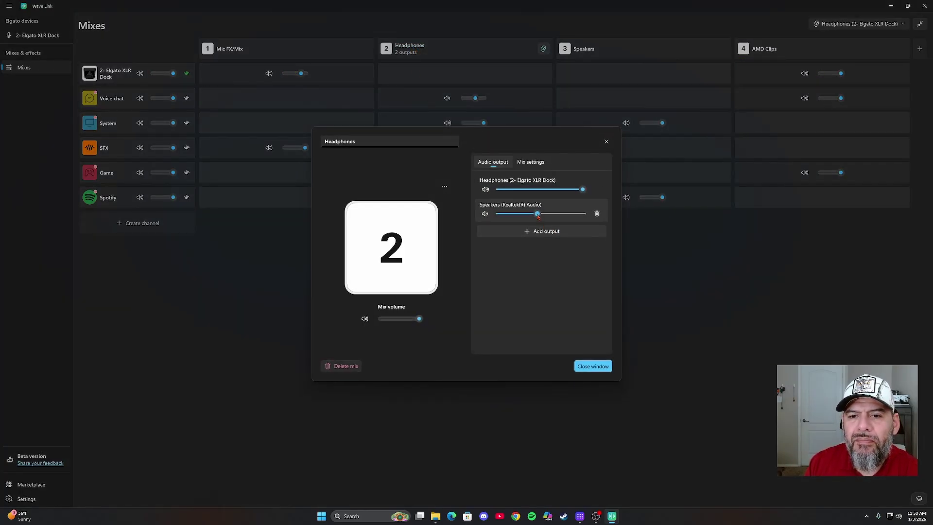
left_click_drag(538, 216, 559, 215)
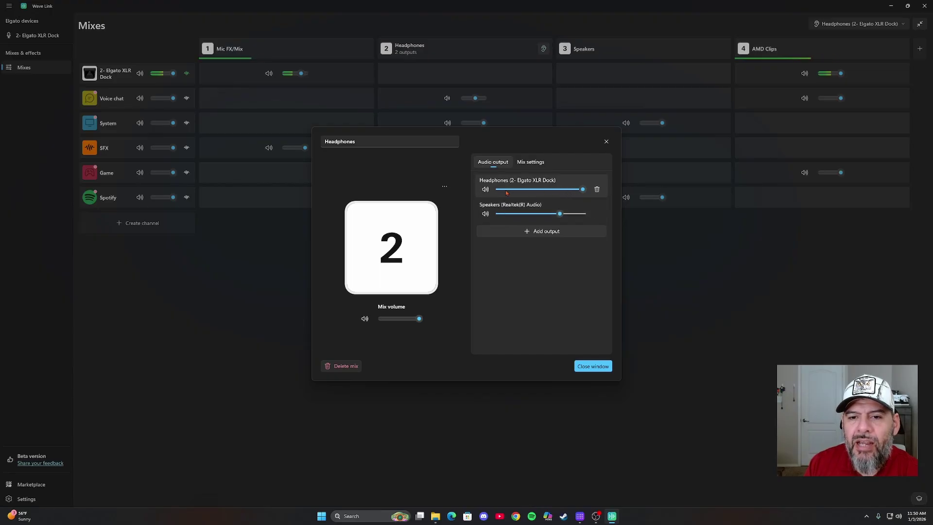
left_click(590, 367)
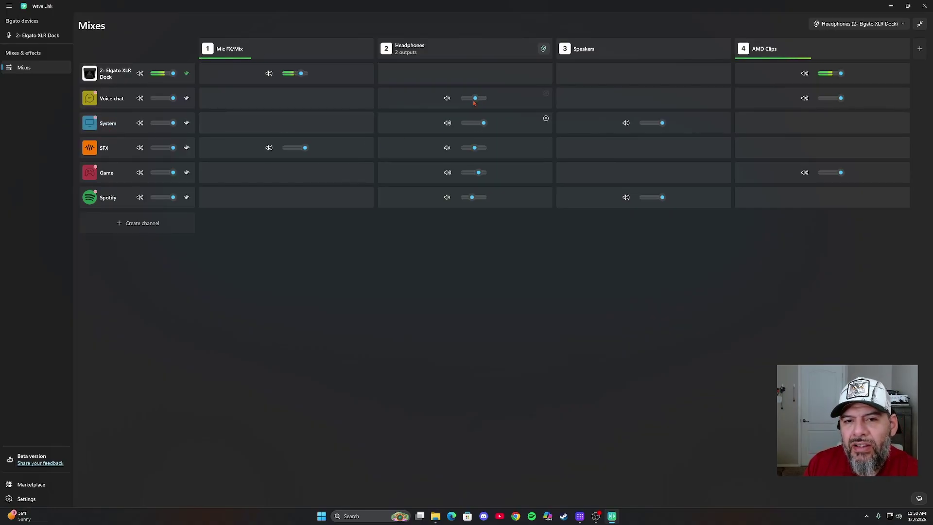
- Review the output devices assigned to the Headphones mix
mouse_move(478, 102)
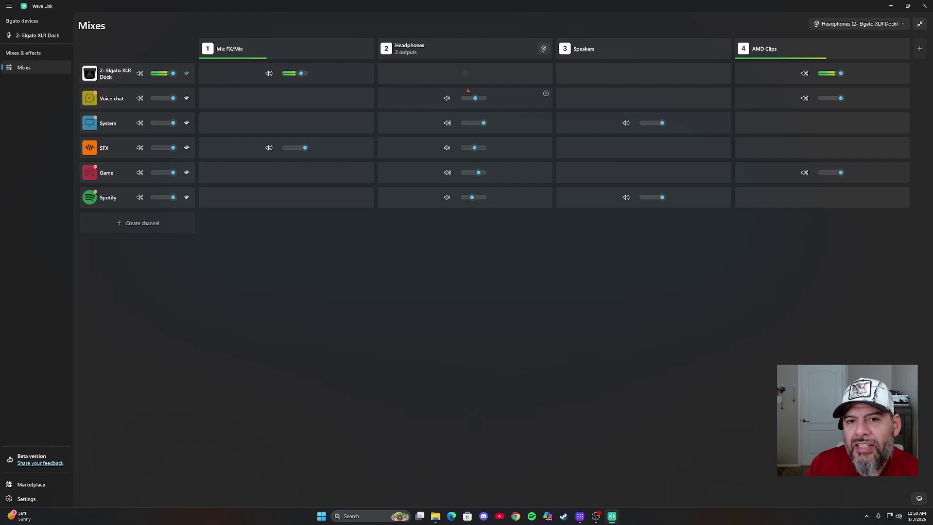
left_click(410, 49)
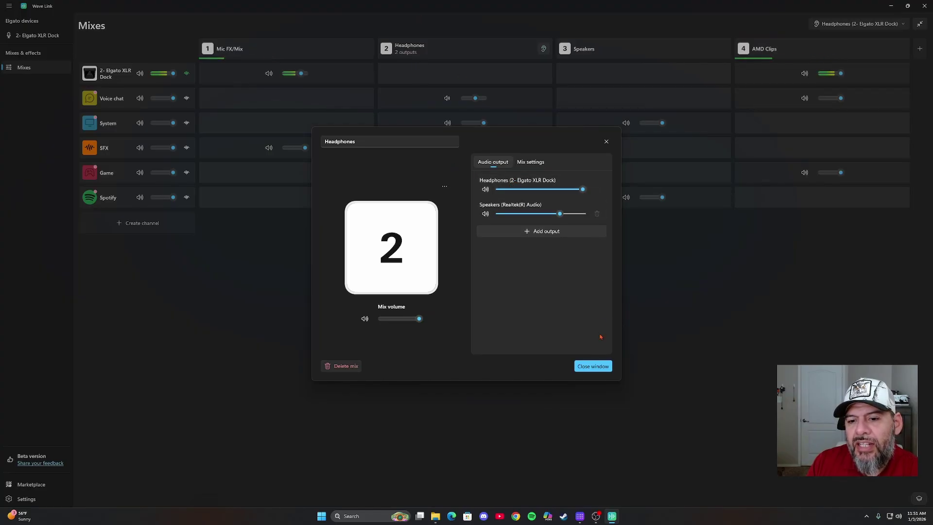
left_click(593, 365)
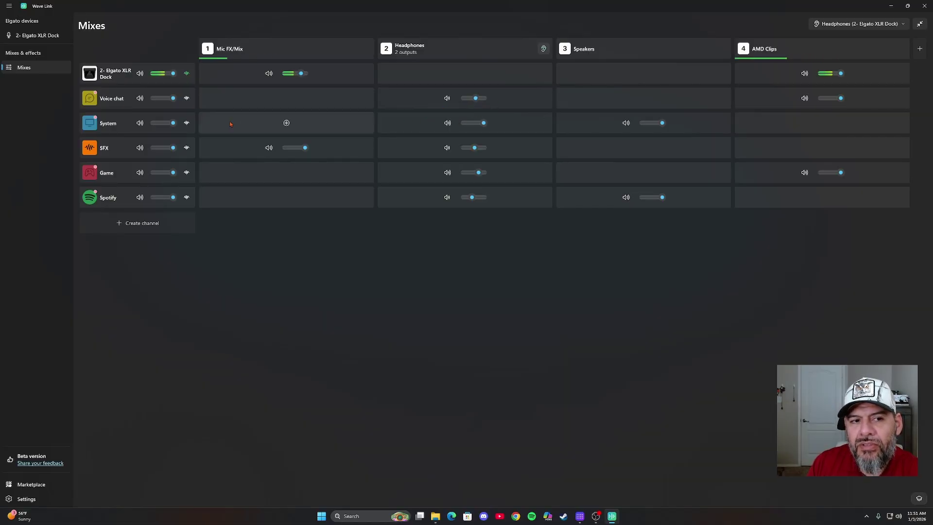
- Remove the System channel from the Headphones mix
mouse_move(485, 128)
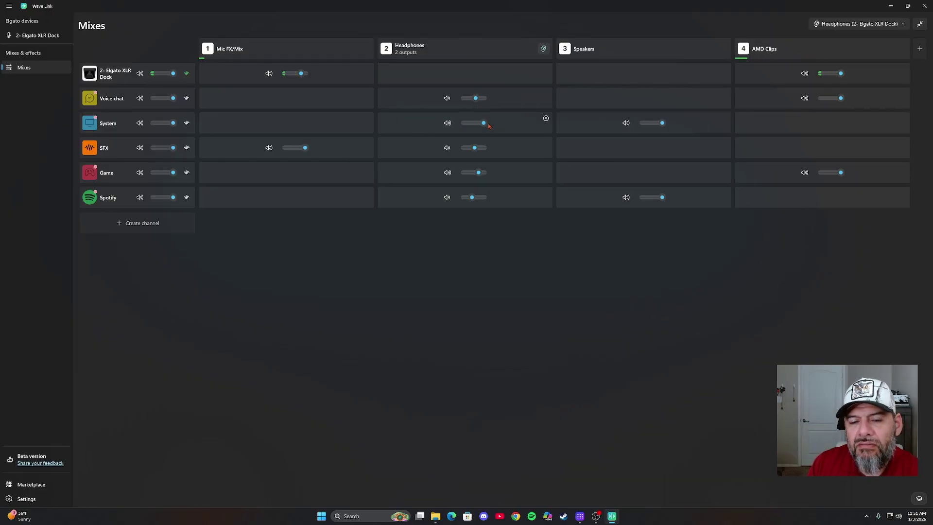
mouse_move(475, 154)
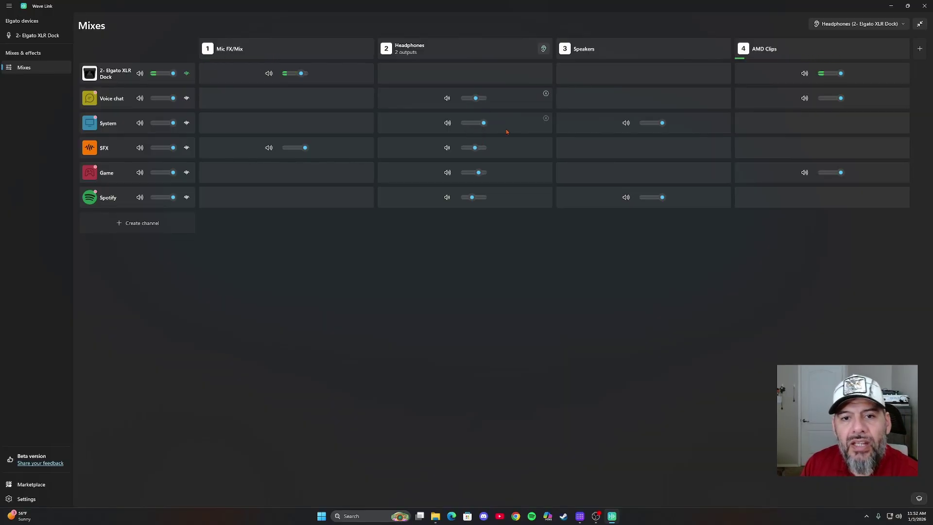
left_click(545, 119)
mouse_move(550, 177)
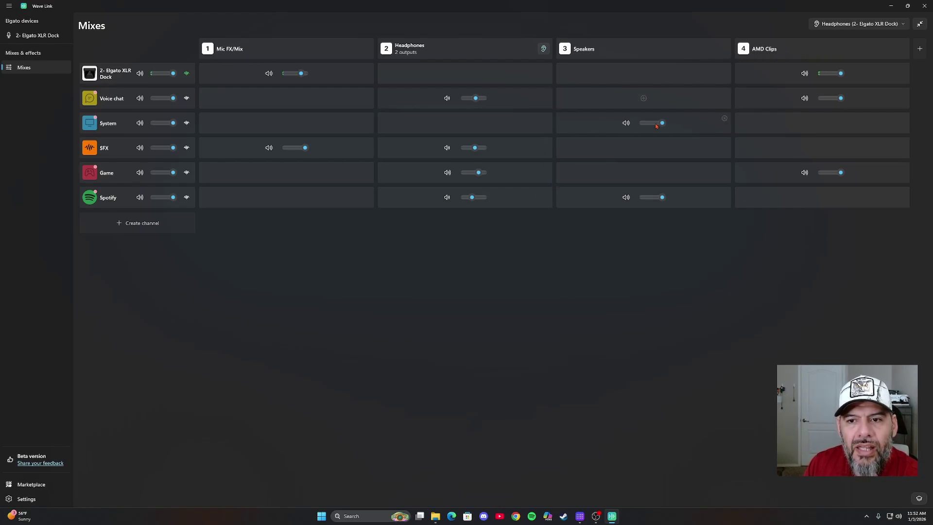
- Assign Speakers (Realtek(R) Audio) as the output of the Speakers mix
left_click(589, 50)
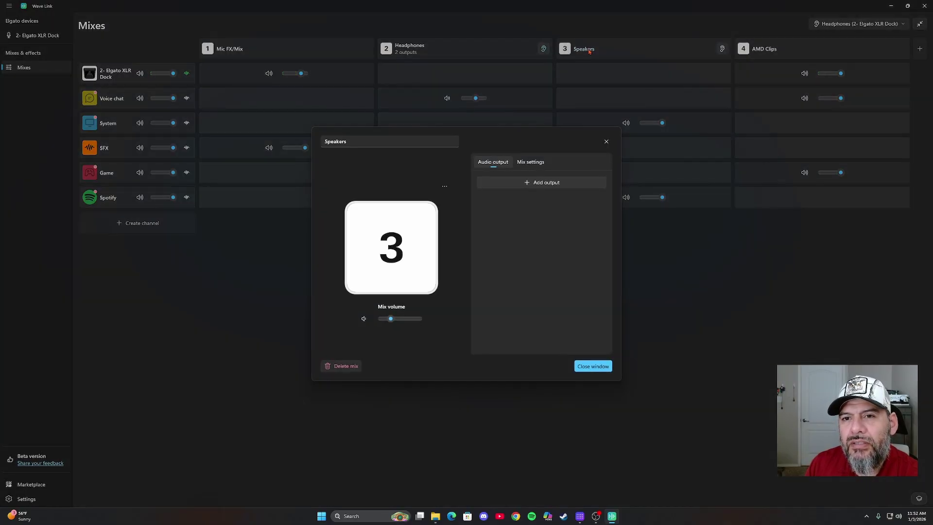
left_click(526, 183)
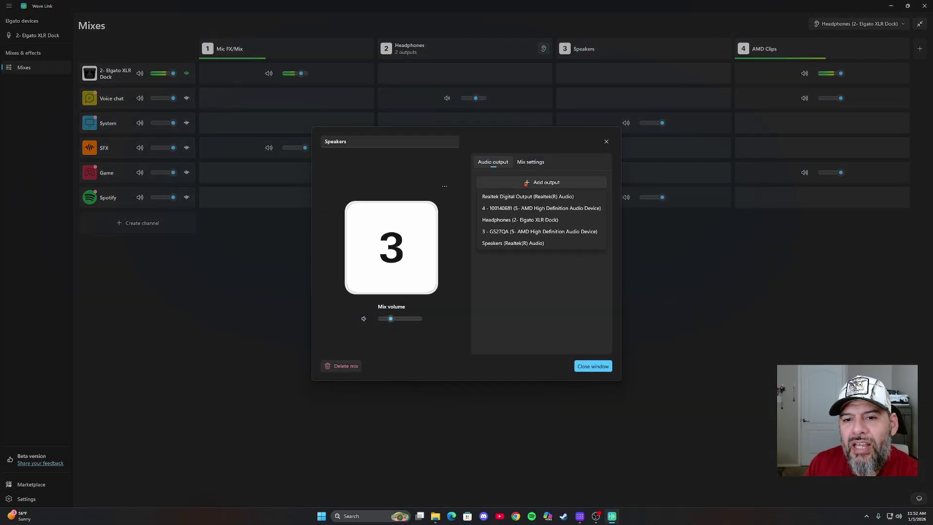
left_click(508, 244)
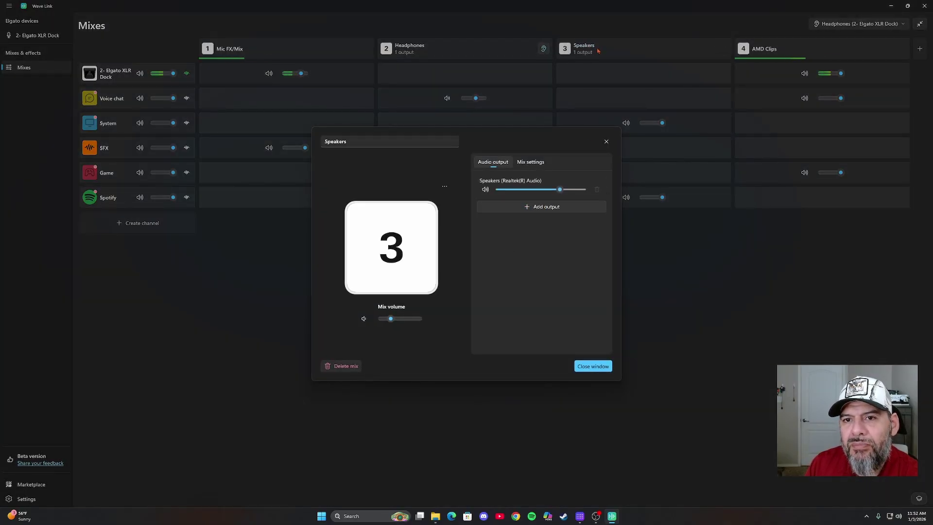
left_click(593, 366)
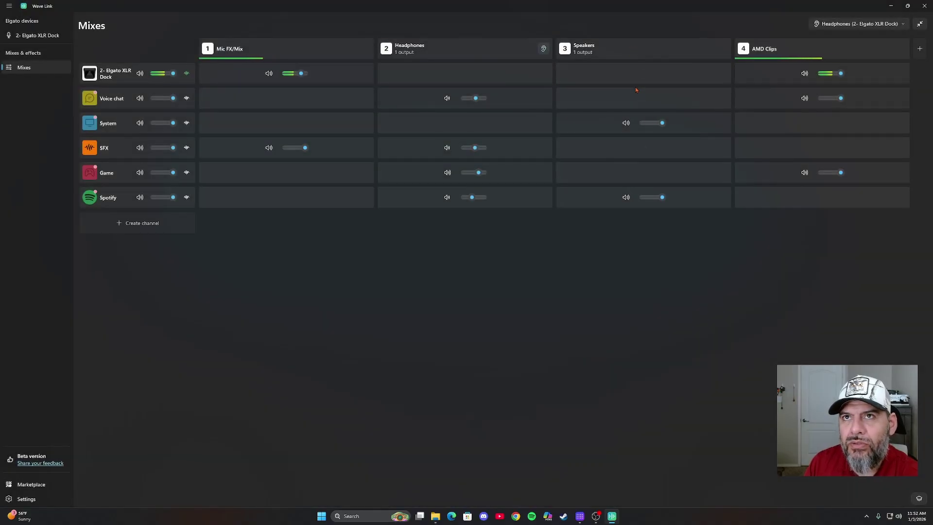
- Check which outputs remain assigned to the Headphones mix after the speaker reassignment
left_click(409, 48)
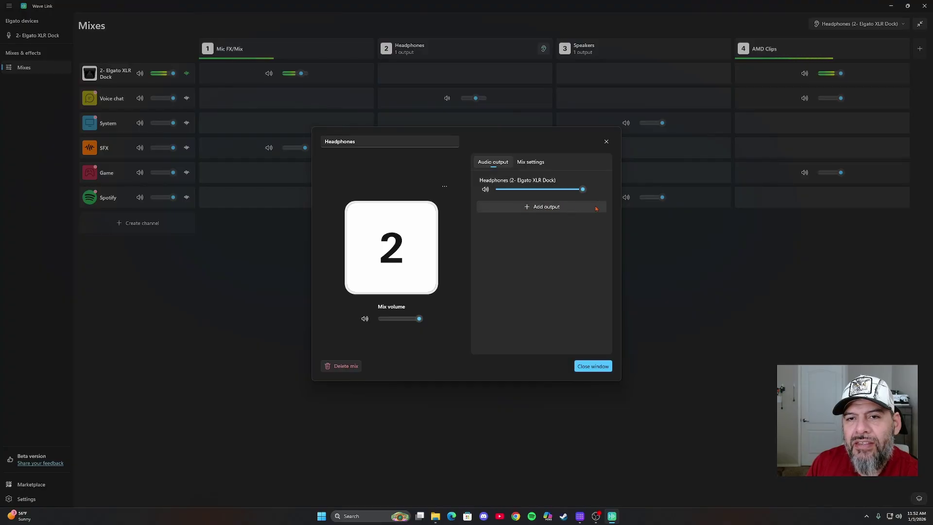
left_click(597, 369)
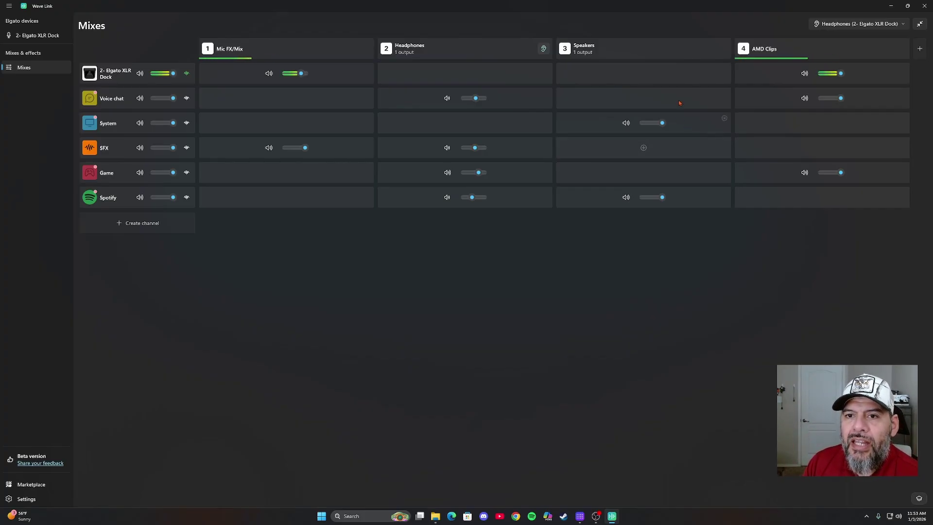
mouse_move(651, 72)
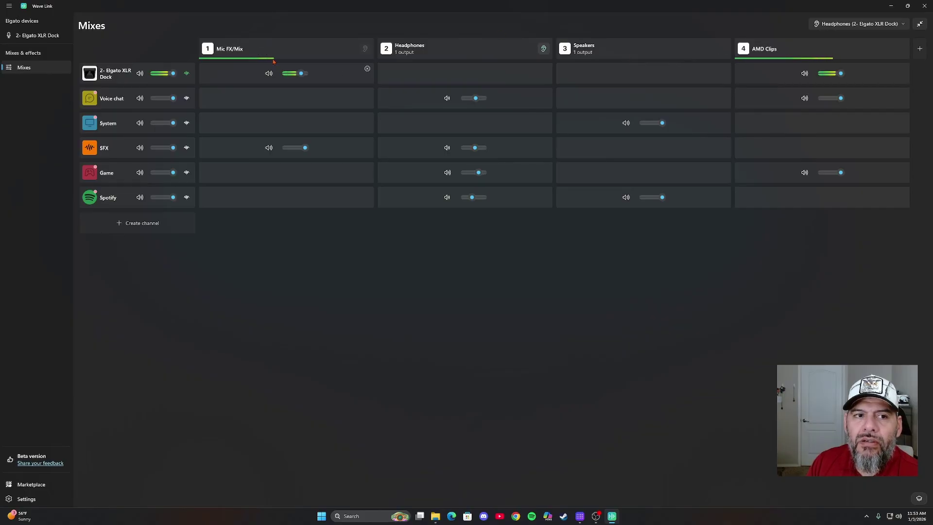
- Add a fifth mix named Aux Mix, open its settings and delete it
left_click(924, 53)
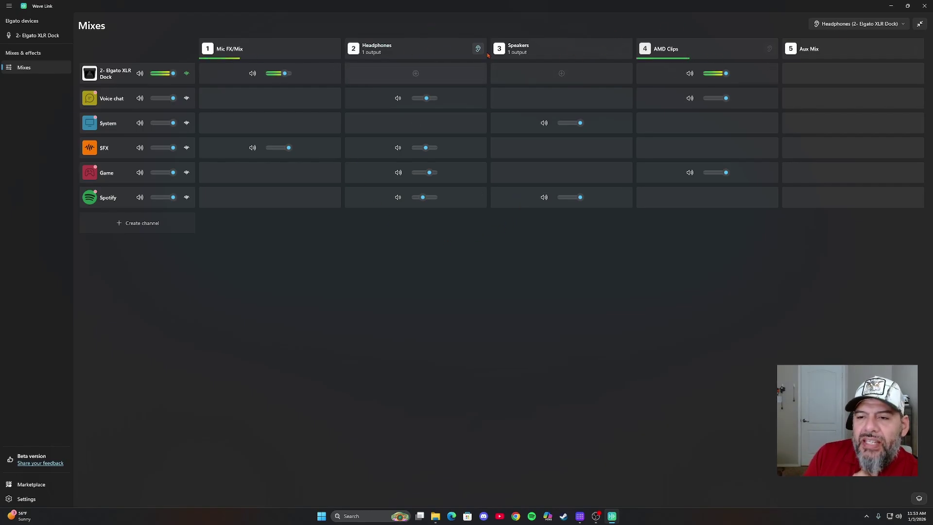
left_click(842, 50)
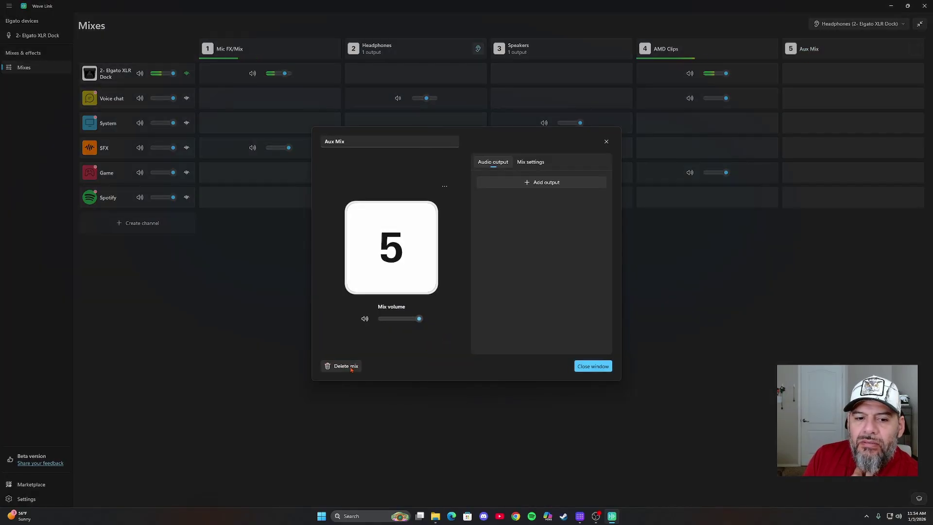
left_click(344, 366)
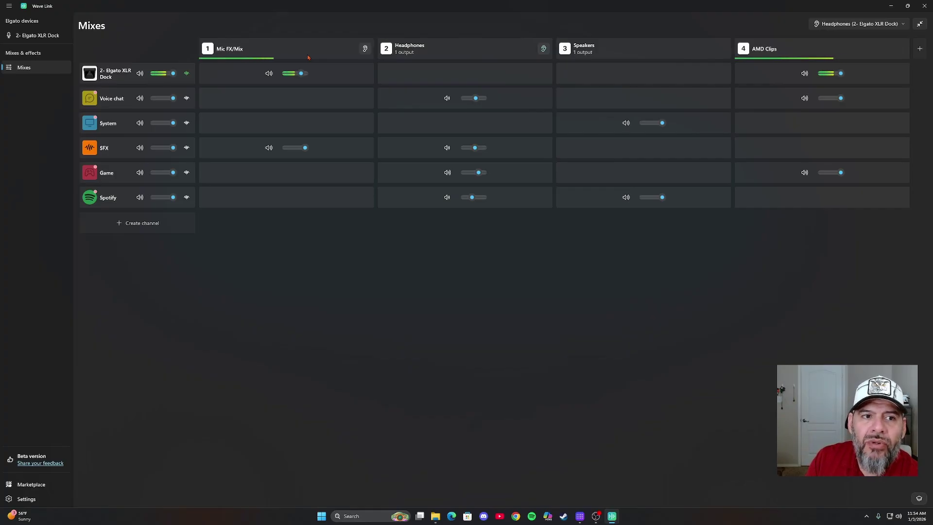
- Add Aux Mix again and include the XLR Dock, Voice chat, System, SFX, Game and Spotify channels in it
left_click(919, 50)
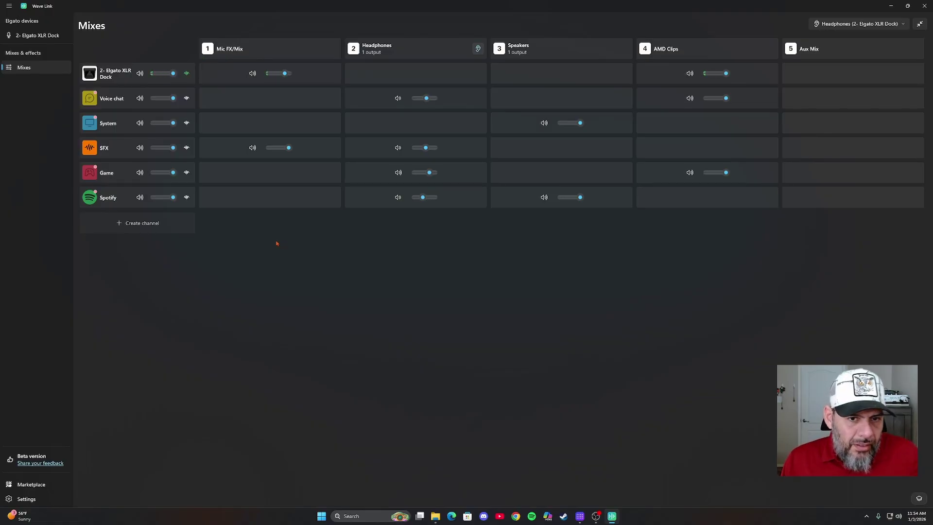
mouse_move(771, 68)
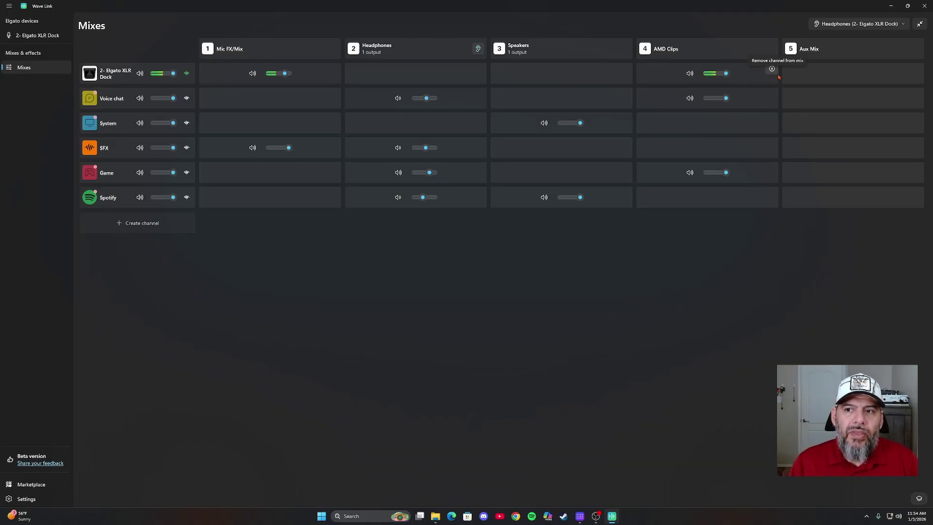
mouse_move(823, 81)
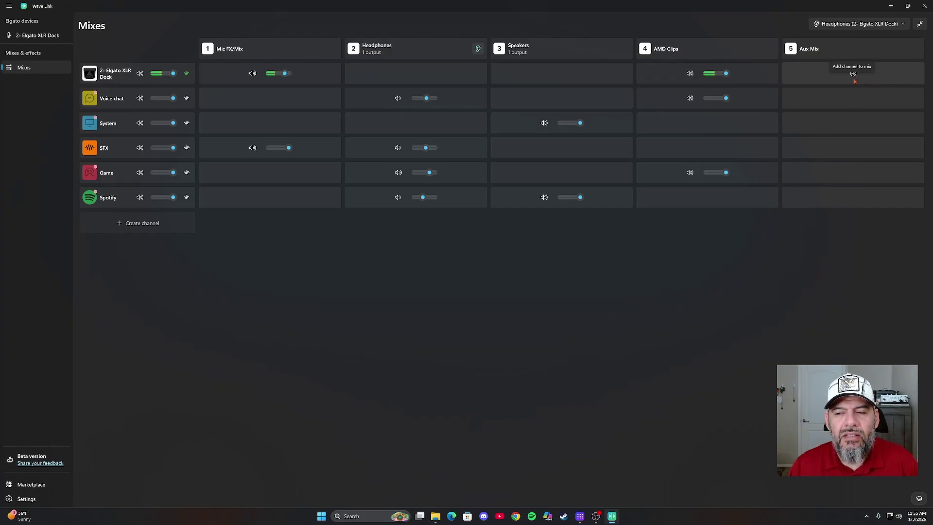
left_click(852, 99)
left_click(852, 123)
left_click(853, 148)
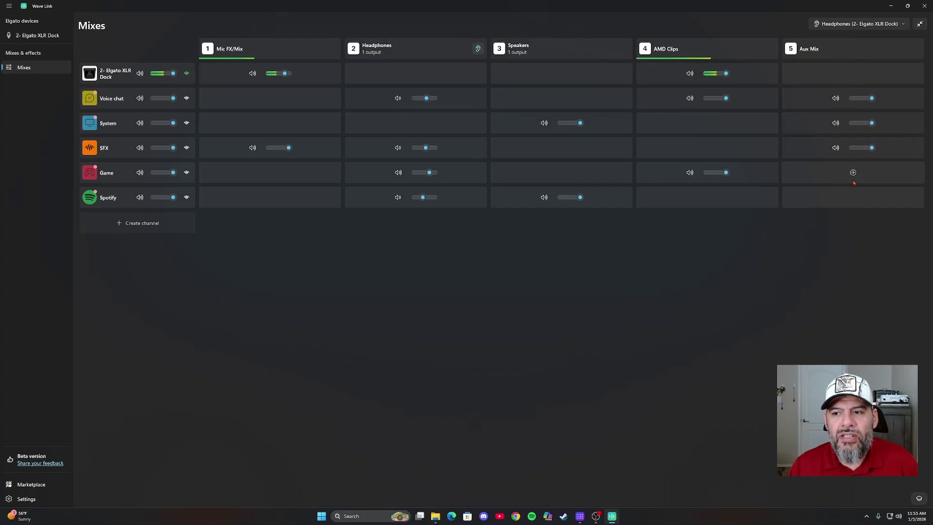
left_click(853, 173)
left_click(852, 197)
left_click(853, 73)
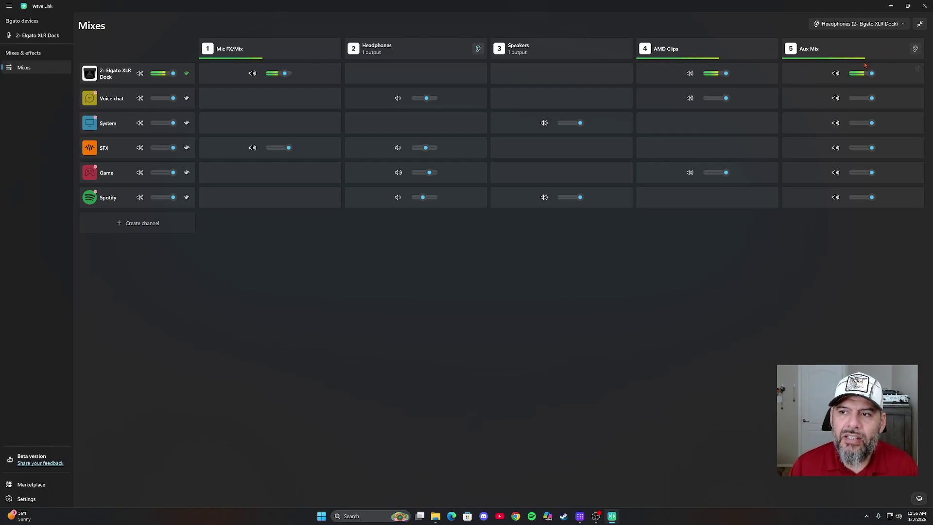
- Delete the Aux Mix containing all six channels
left_click(819, 55)
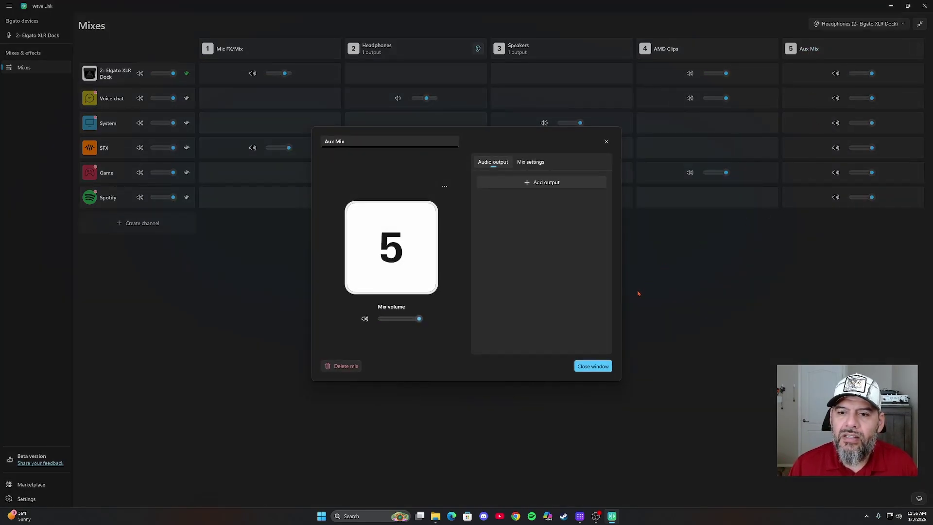
left_click(330, 370)
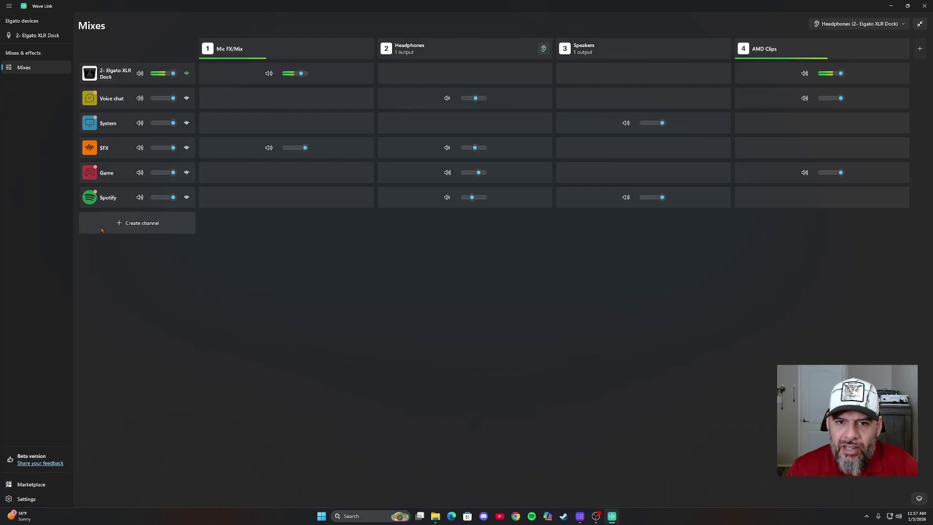
- Mute the SFX channel in the Headphones mix and unmute it again
left_click(140, 148)
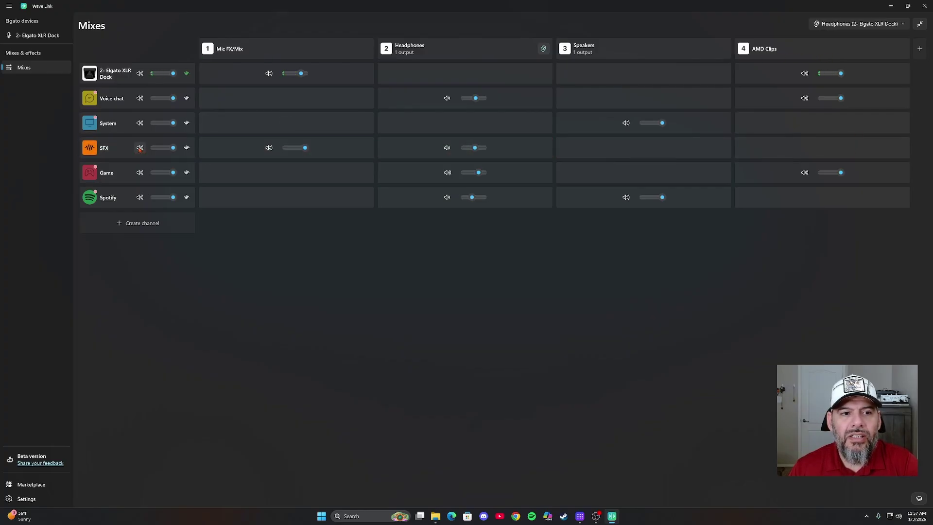
left_click(446, 148)
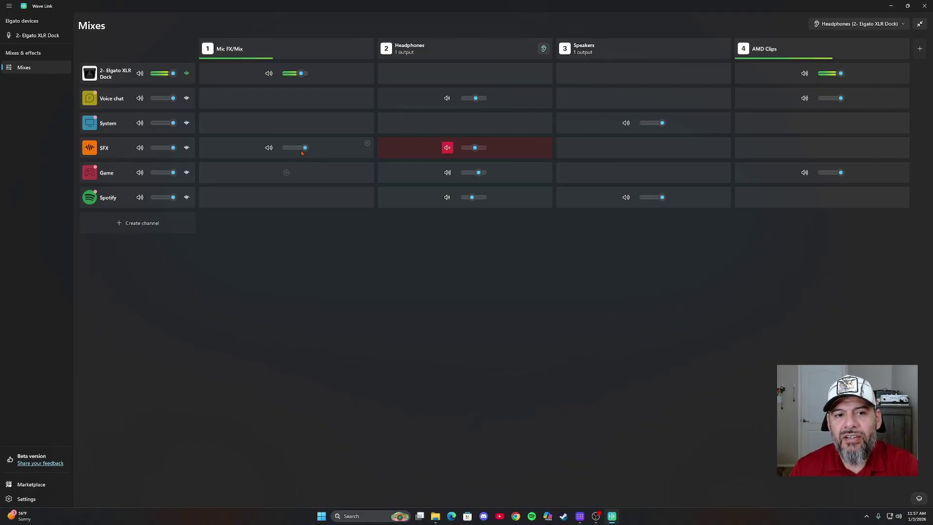
left_click(448, 148)
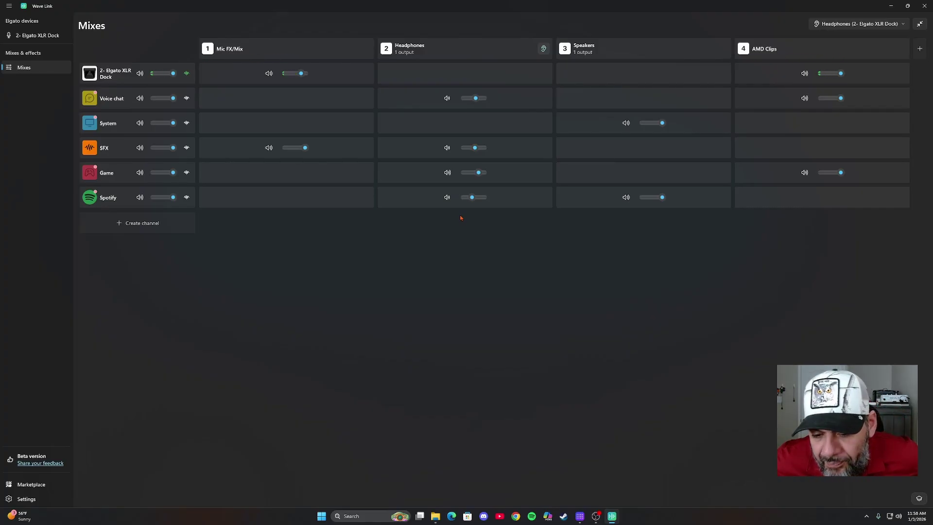
mouse_move(461, 207)
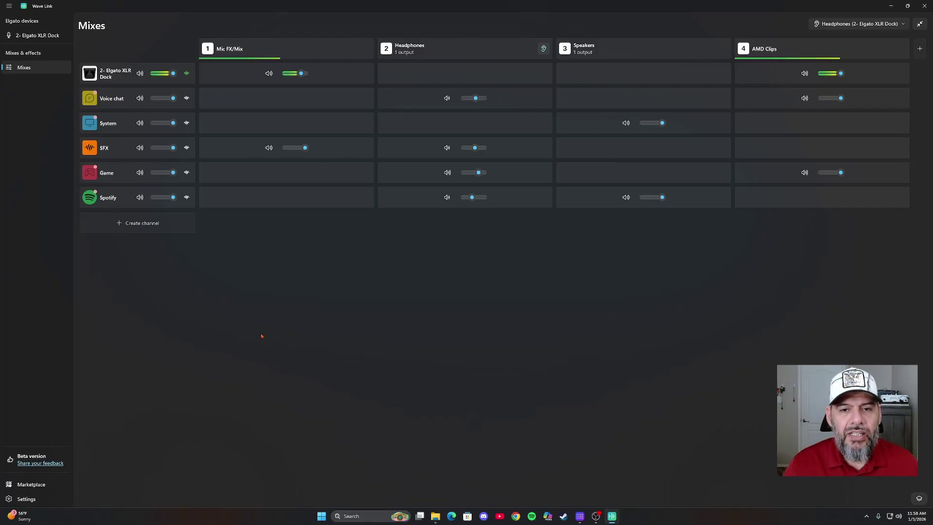
- Switch to Stream Deck and maximize its window
mouse_move(579, 519)
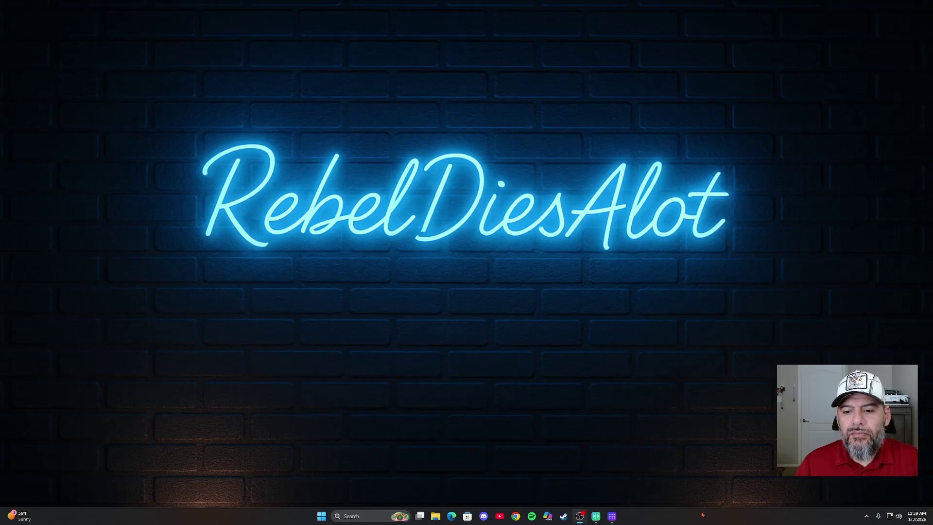
left_click(612, 515)
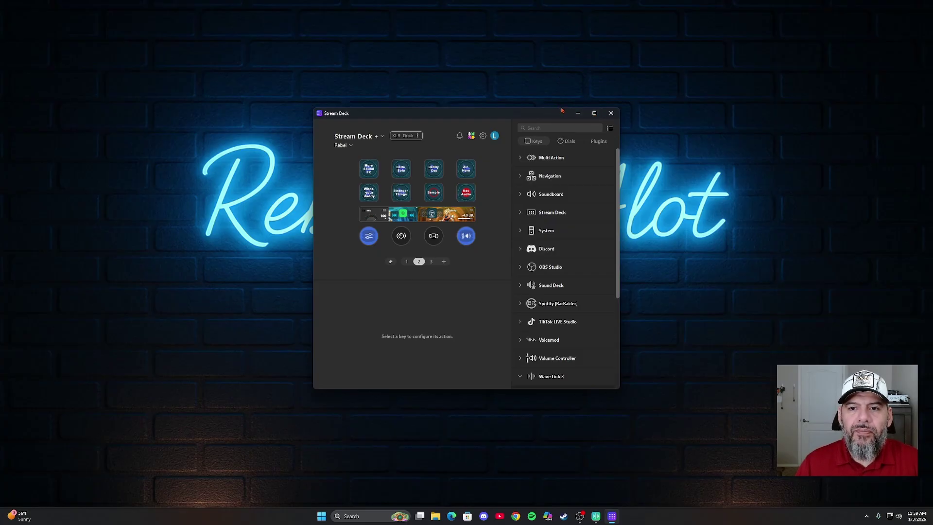
left_click(593, 112)
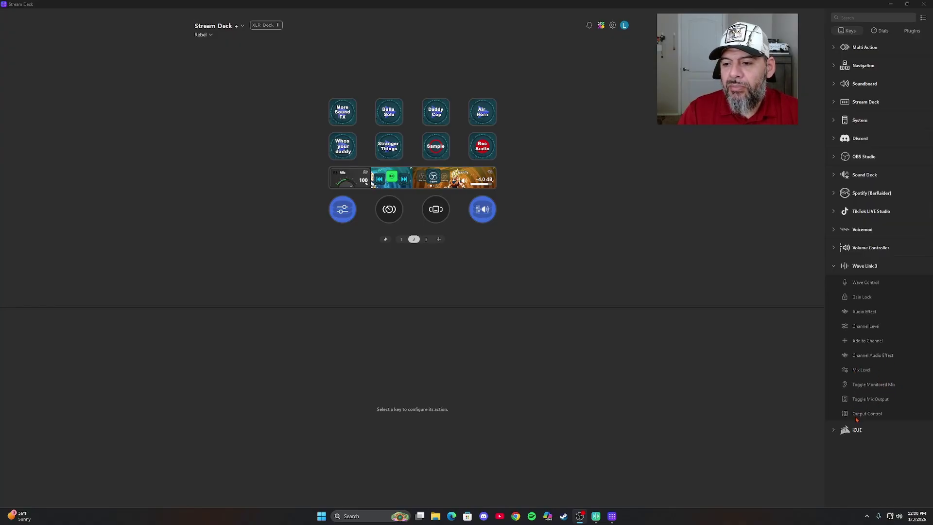
- Review the Wave Link 3 actions available for Stream Deck keys and dials
left_click(834, 266)
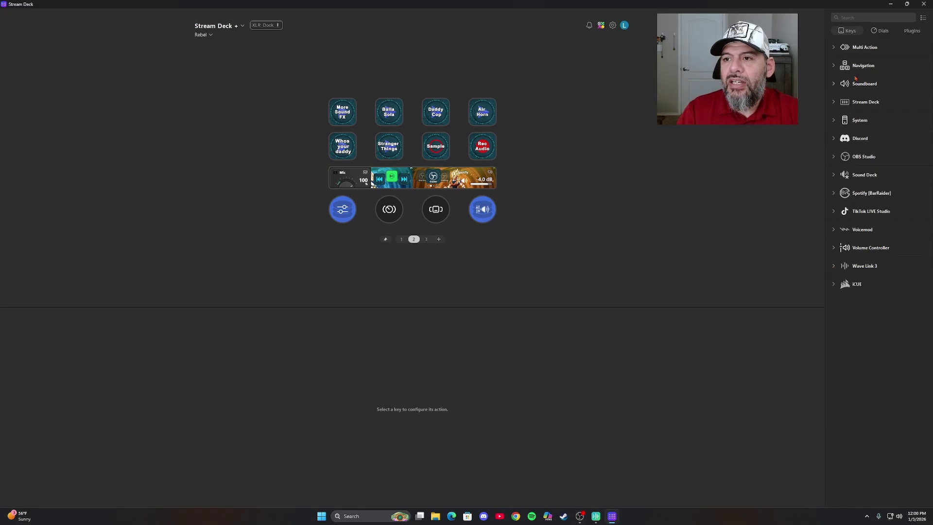
left_click(879, 30)
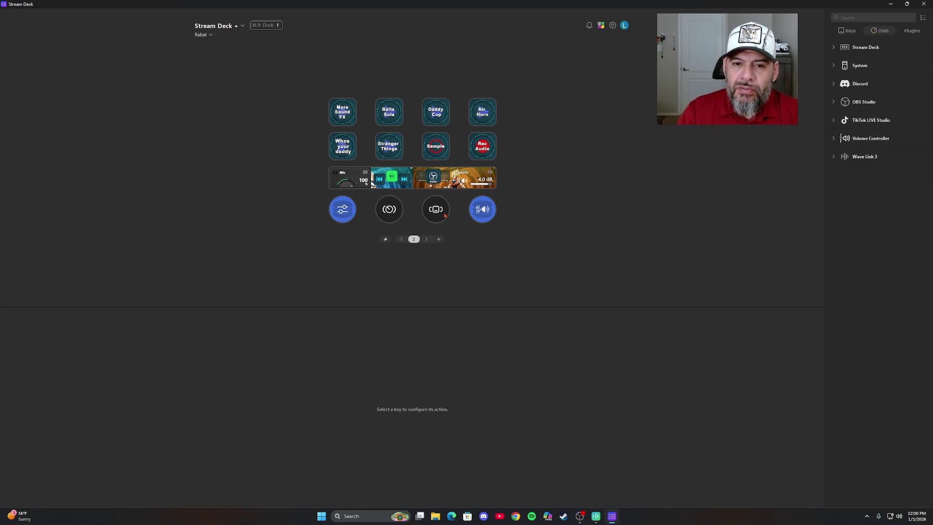
left_click(833, 157)
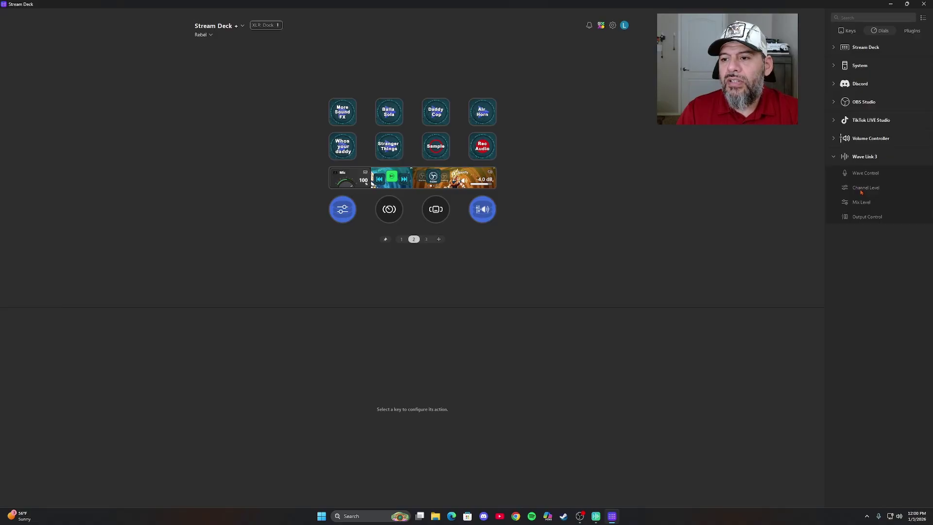
left_click(833, 157)
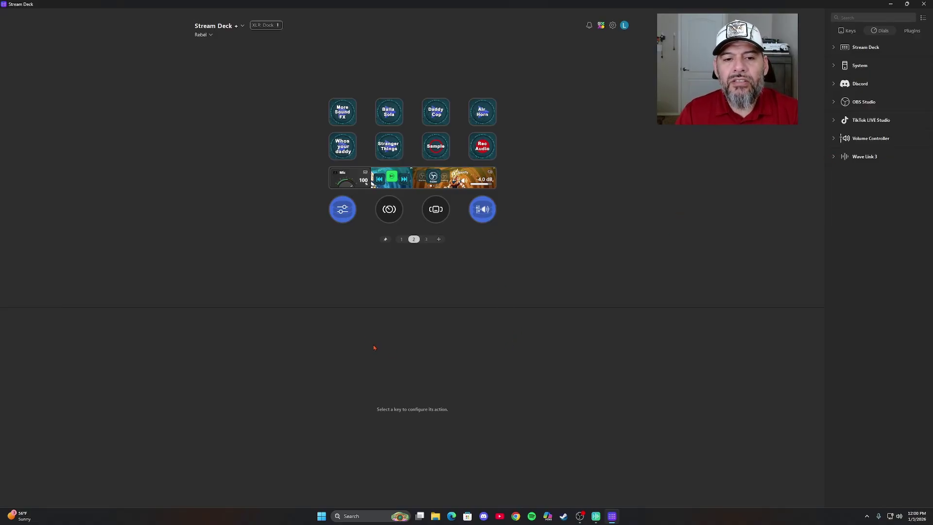
- Review the actions contained in the first dial's Audio dial stack, then return to the key layout
left_click(343, 215)
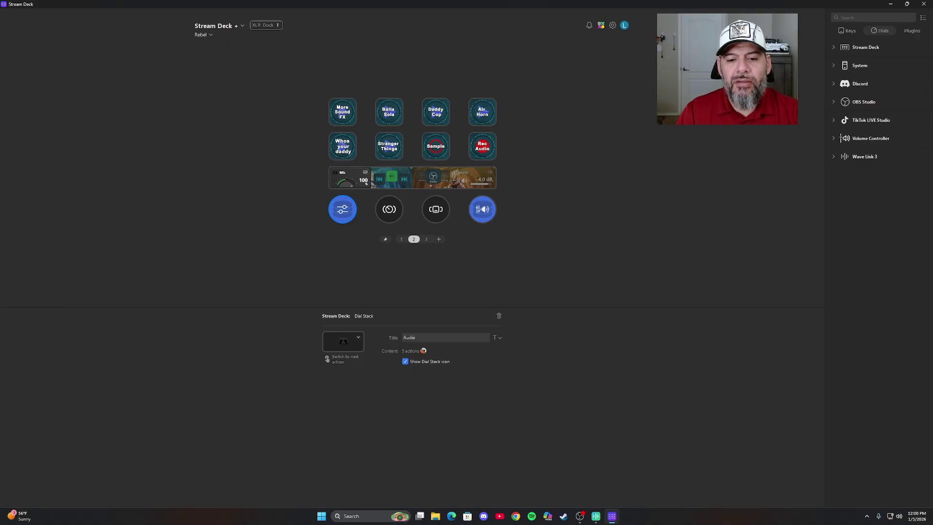
left_click(422, 351)
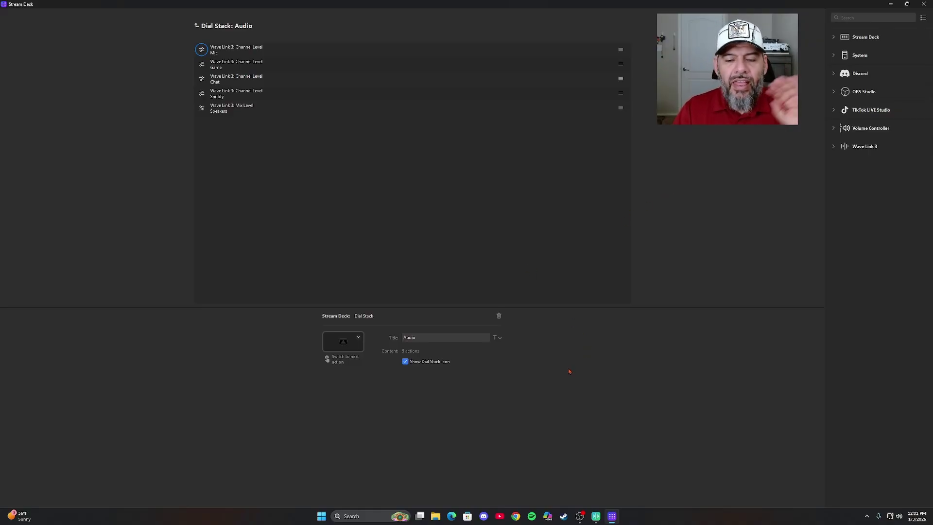
left_click(196, 26)
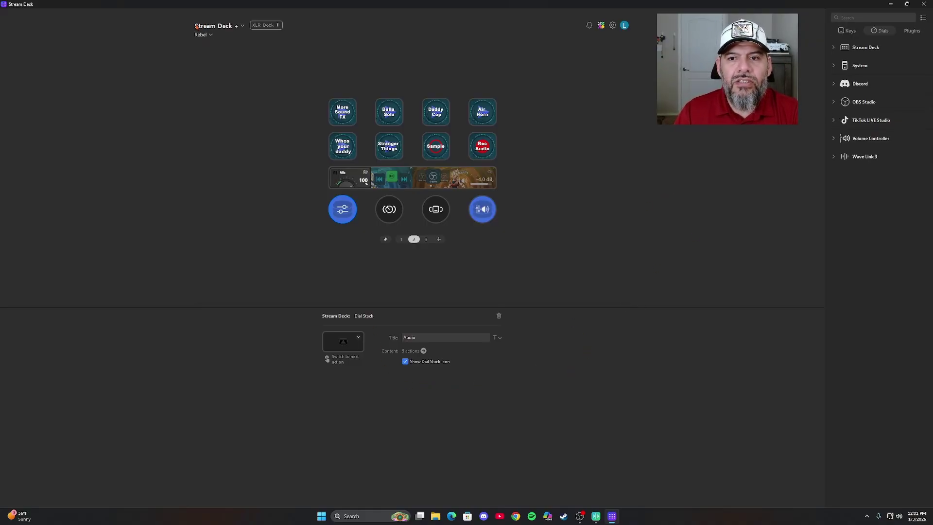
- Review the actions contained in the fourth dial's dial stack and return to the key layout
left_click(484, 208)
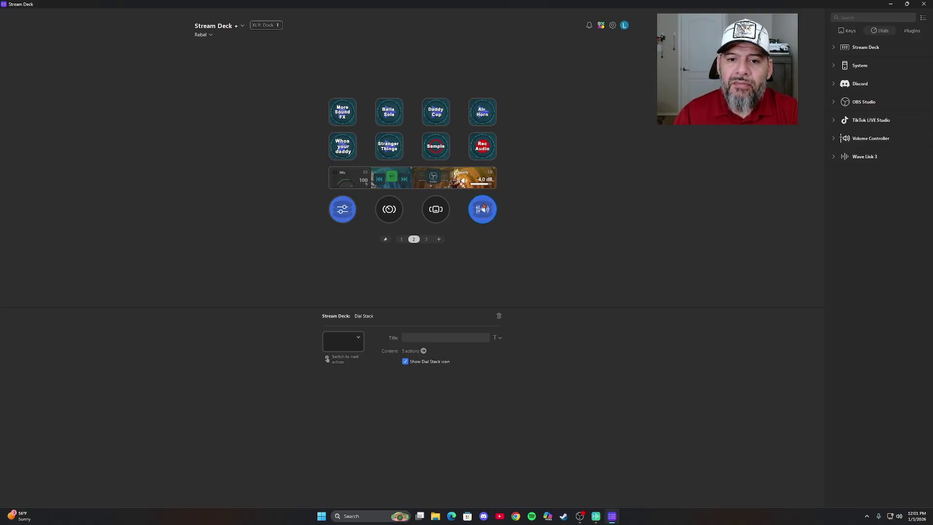
left_click(422, 350)
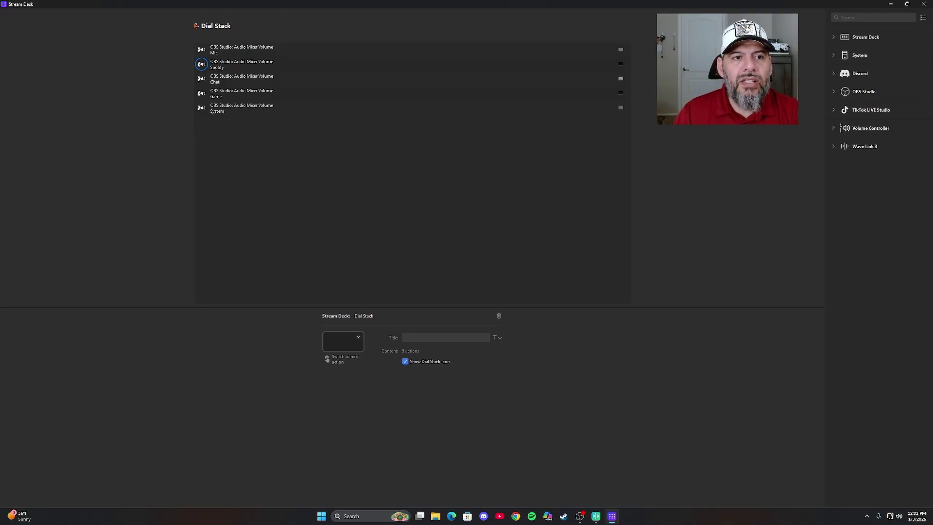
left_click(197, 25)
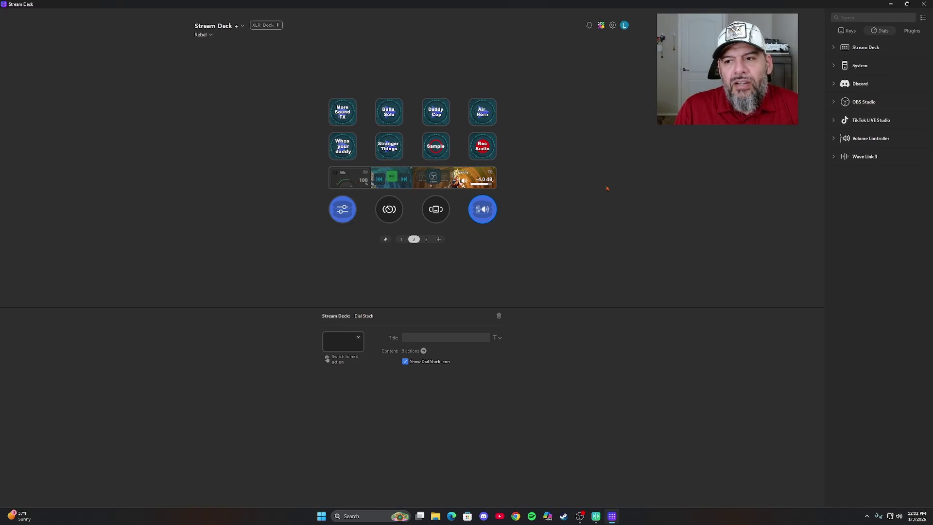
- Assign the Wave Link 3 Mix Level action to the third key of the first row on page 3
left_click(427, 239)
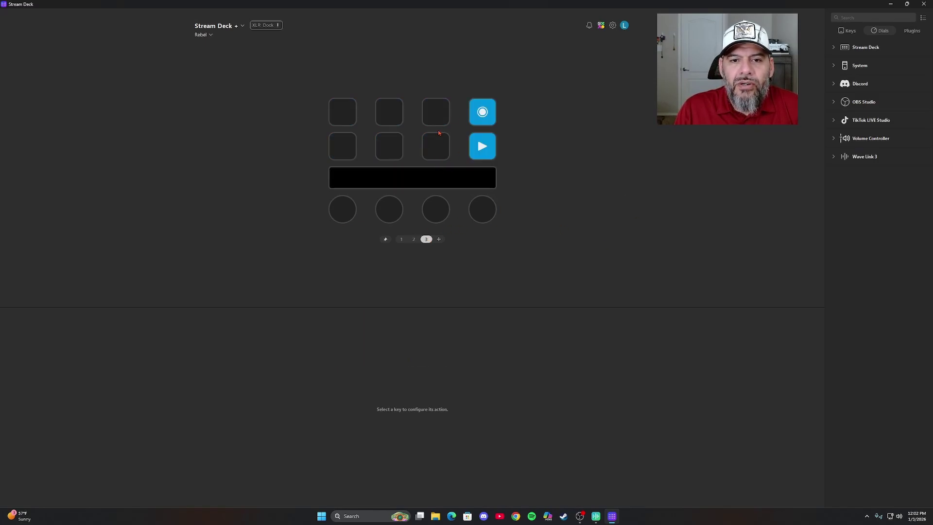
left_click(436, 111)
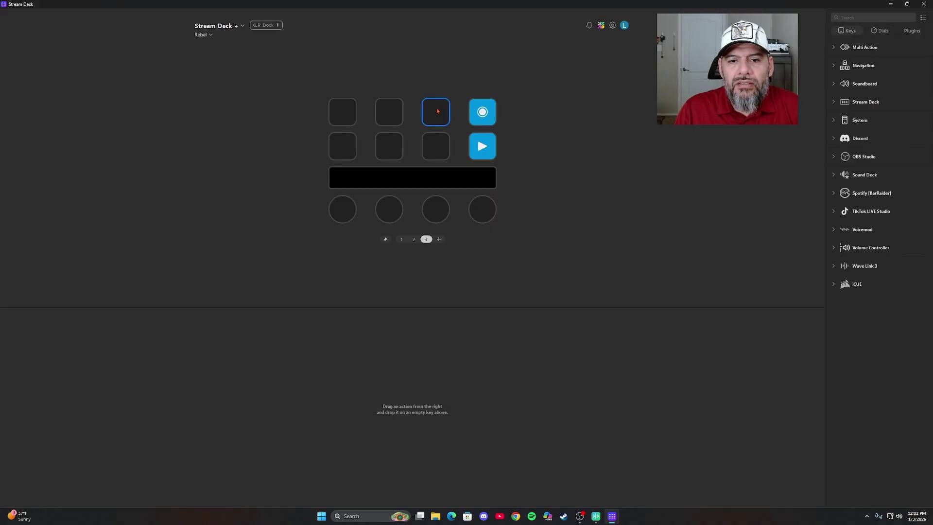
left_click(834, 266)
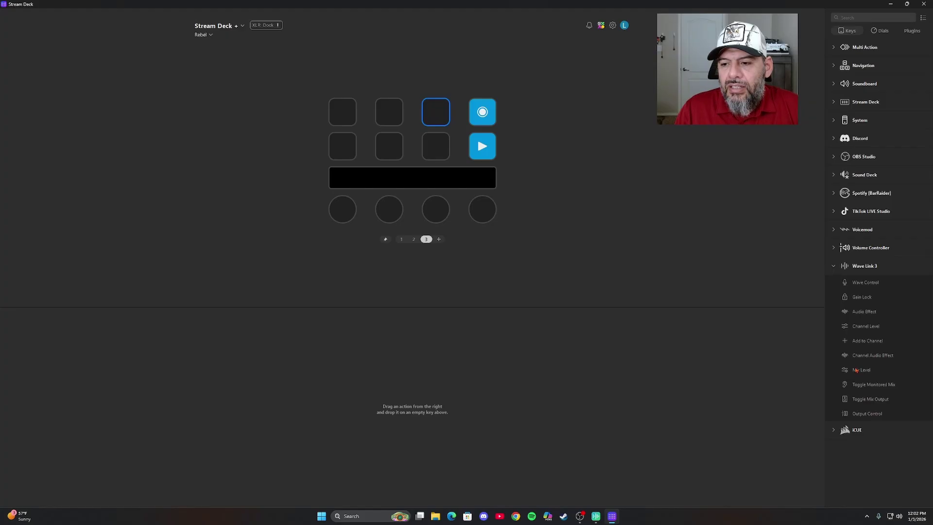
left_click_drag(856, 373, 415, 115)
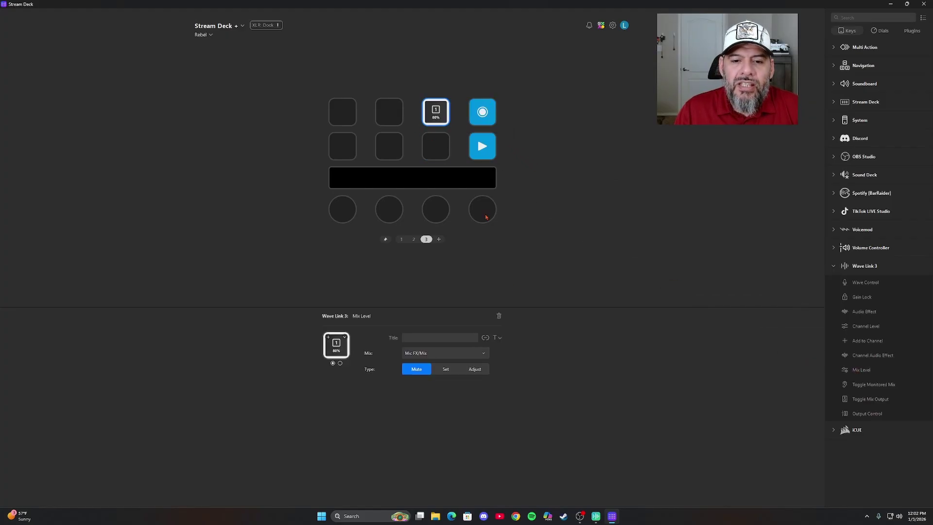
- Set the Mix Level key's type to Adjust and its style to Fader + Level meter (vertical)
left_click(475, 370)
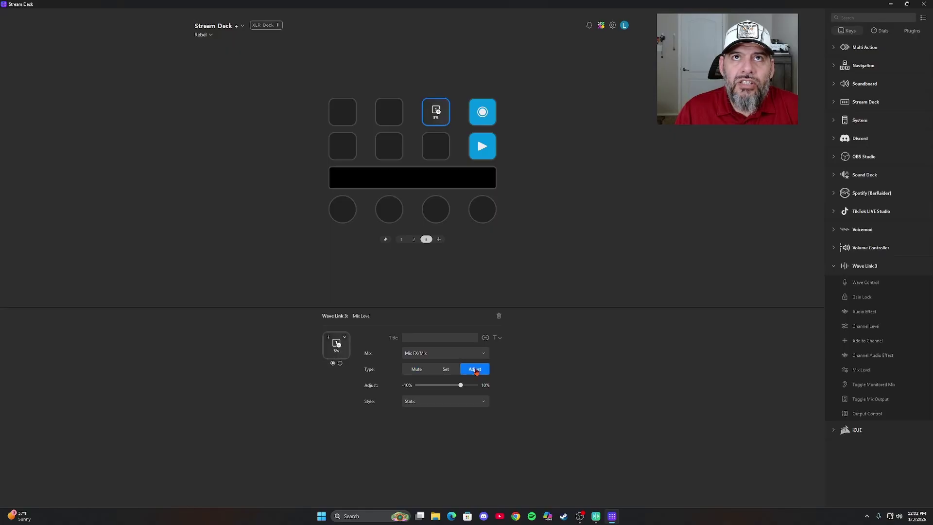
left_click(476, 402)
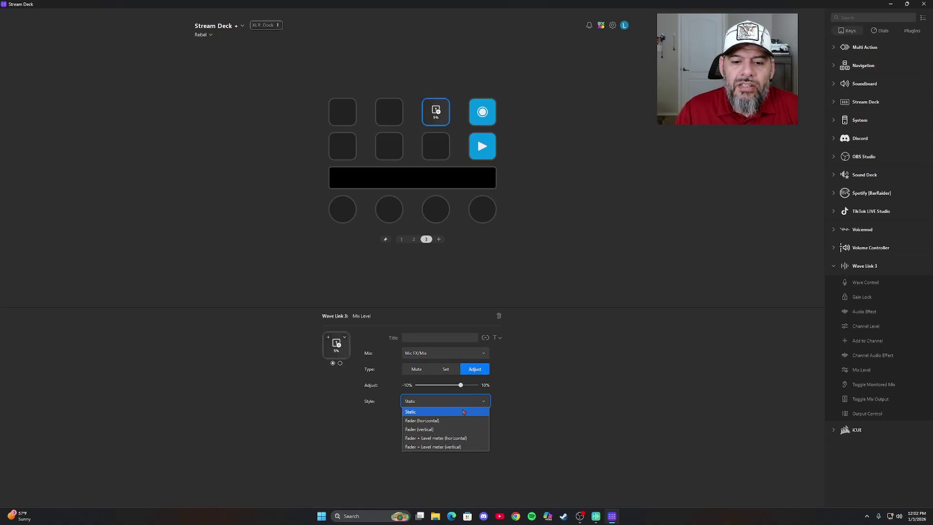
left_click(441, 447)
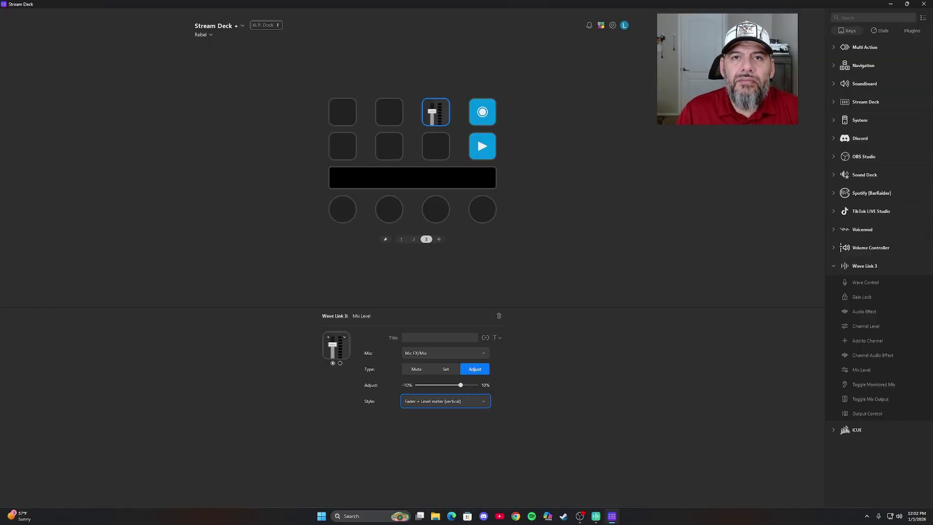
- Assign the Wave Link 3 Mix Level action to the third key of the second row and look at its icon options
left_click(433, 147)
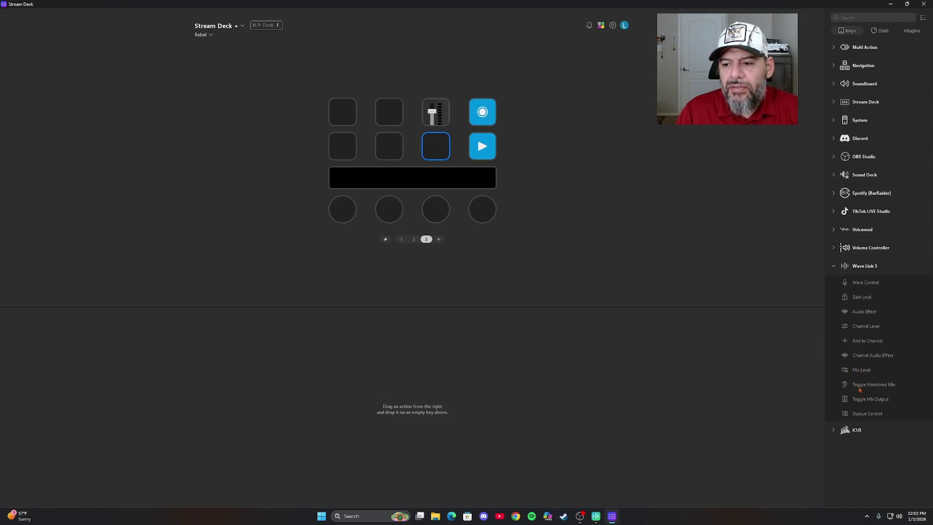
left_click_drag(859, 370, 424, 151)
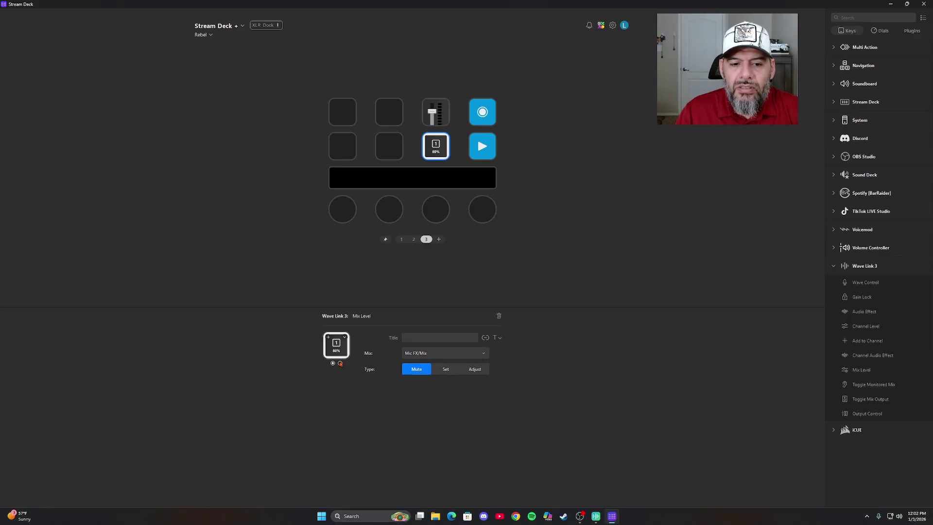
left_click(340, 363)
left_click(332, 363)
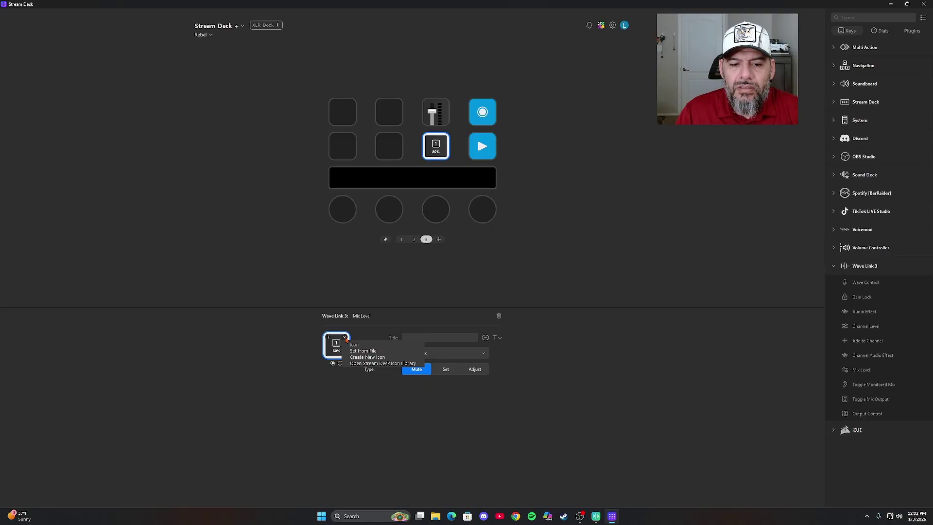
left_click(331, 338)
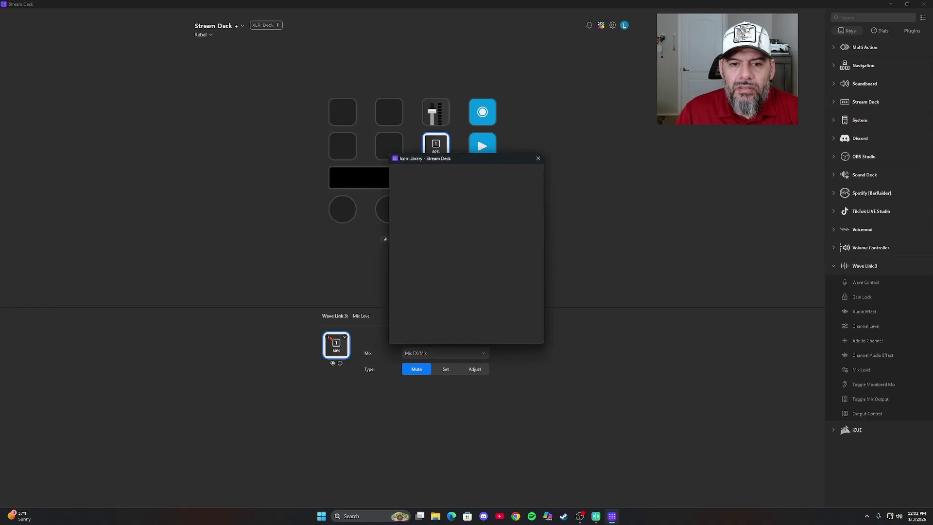
left_click(538, 158)
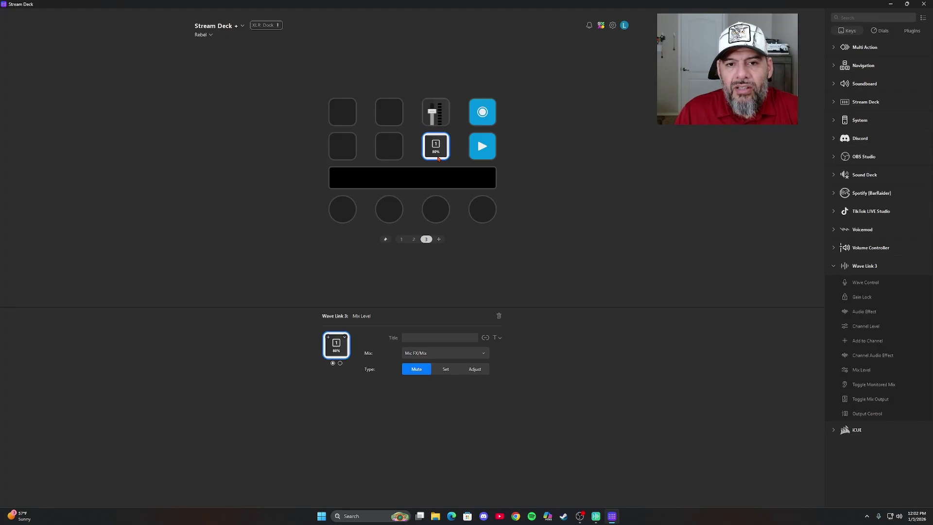
- Set the second-row Mix Level key's type to Adjust with a value of -10% and view its style choices
left_click(483, 370)
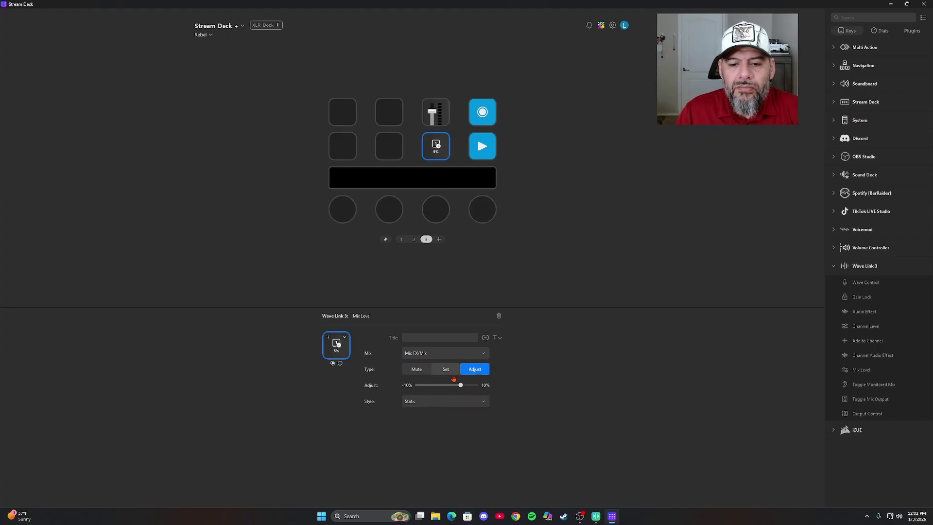
left_click_drag(460, 384, 412, 387)
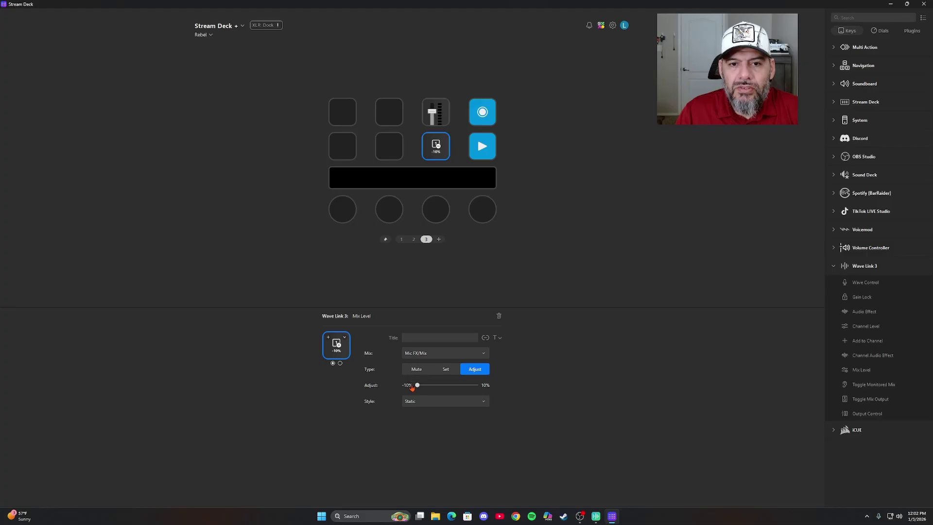
left_click(478, 403)
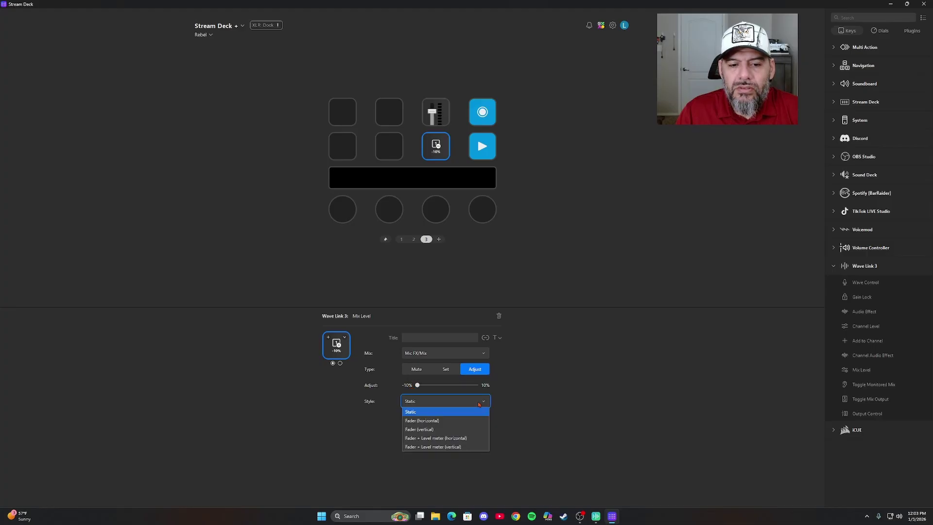
left_click(509, 211)
- Replace the second-row Mix Level key with the fader key from the first row and choose Mic FX/Mix as its mix
left_click(499, 315)
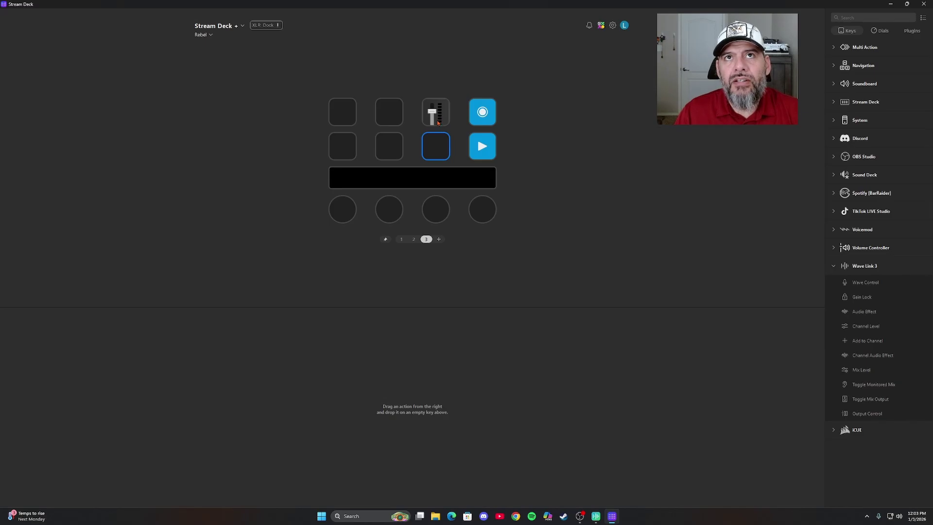
left_click_drag(437, 123, 434, 159)
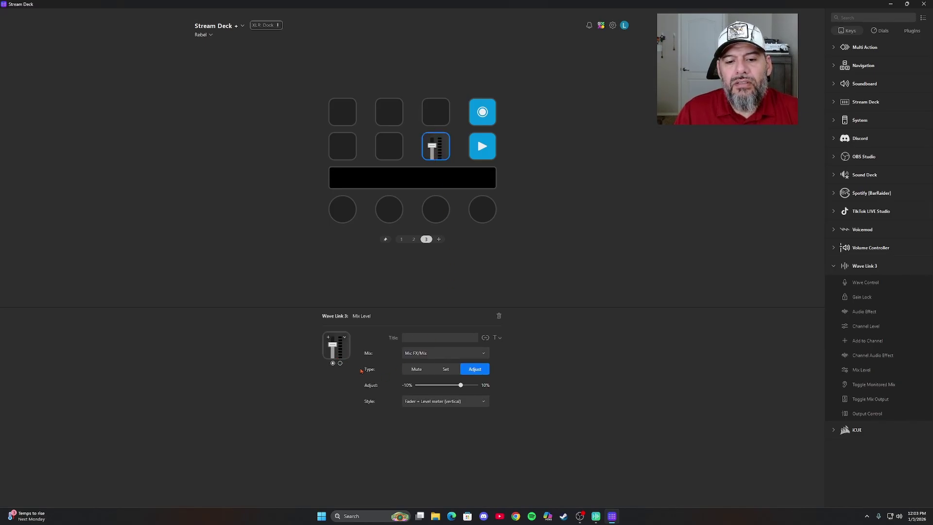
left_click(482, 353)
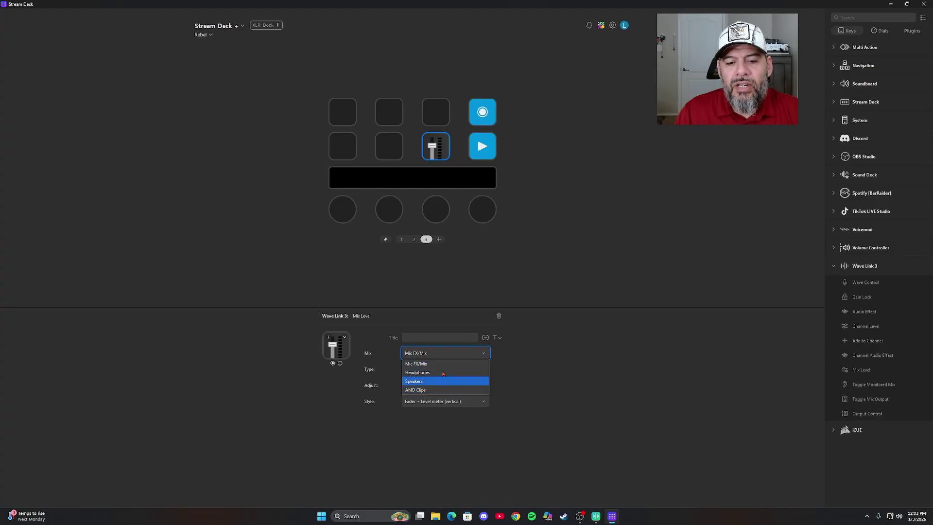
left_click(418, 364)
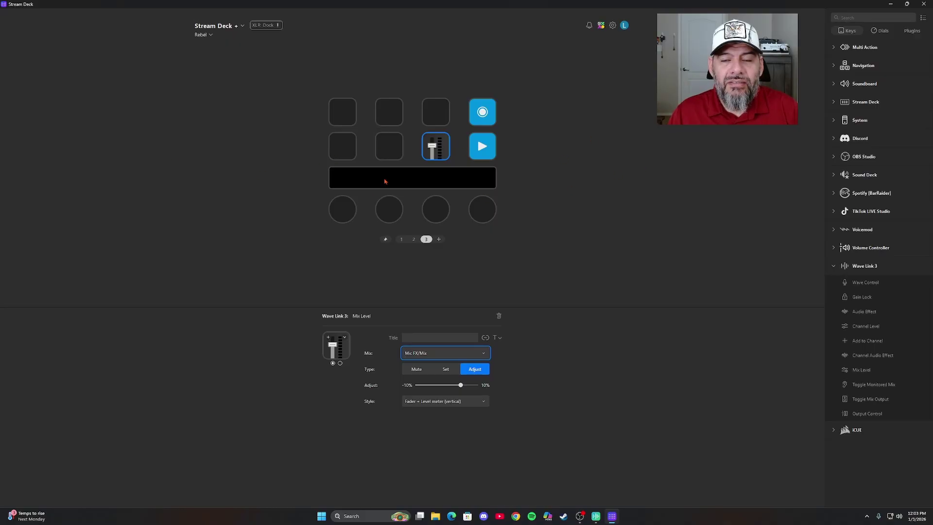
- Delete the Mix Level fader key from page 3 and collapse the Wave Link 3 action group
right_click(446, 152)
left_click(466, 226)
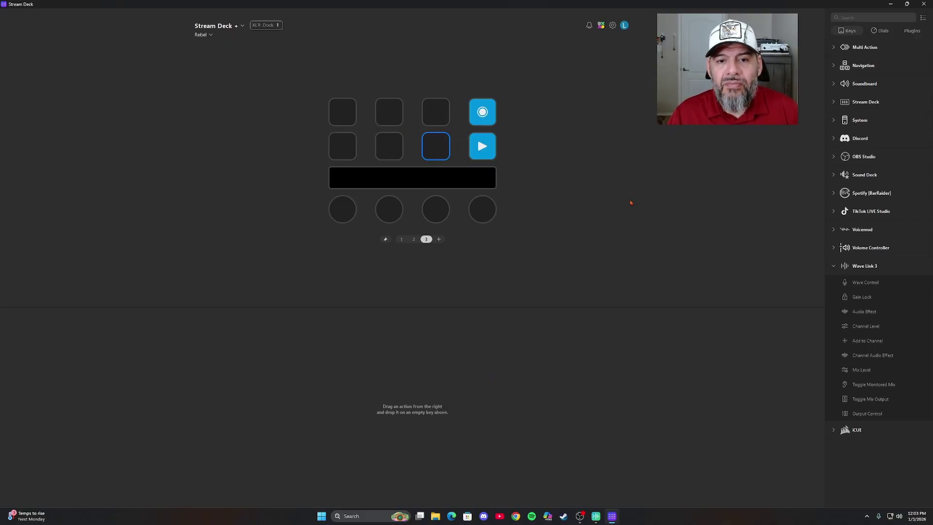
left_click(833, 266)
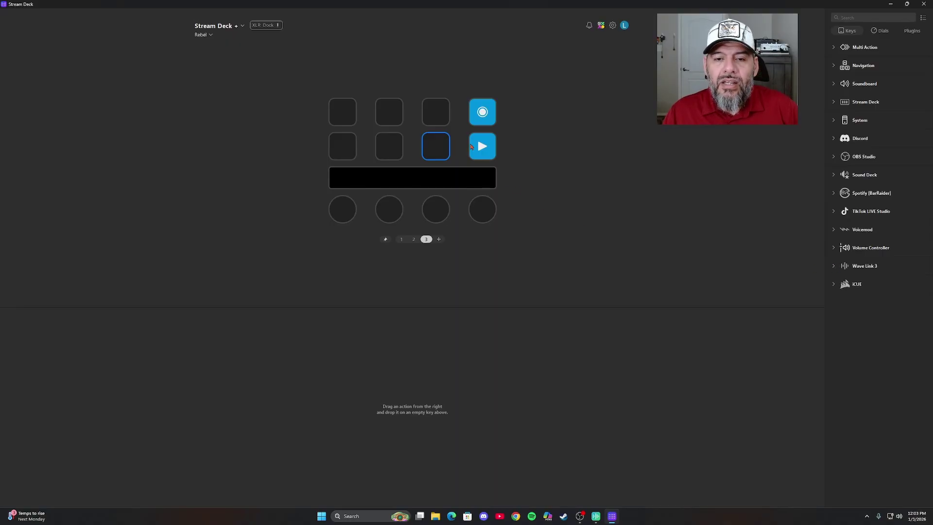
- Review the Sound Deck actions and the Air Horn key's Play Audio settings on page 2
left_click(413, 239)
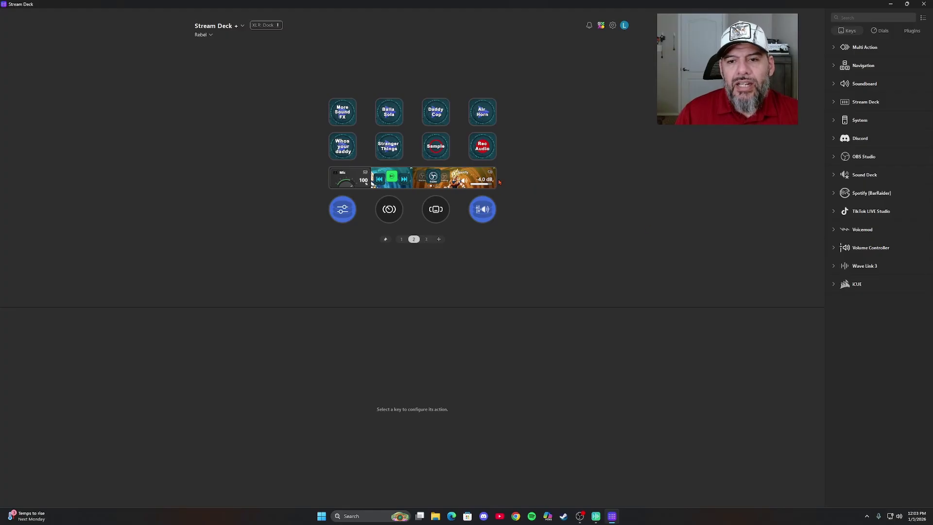
left_click(832, 176)
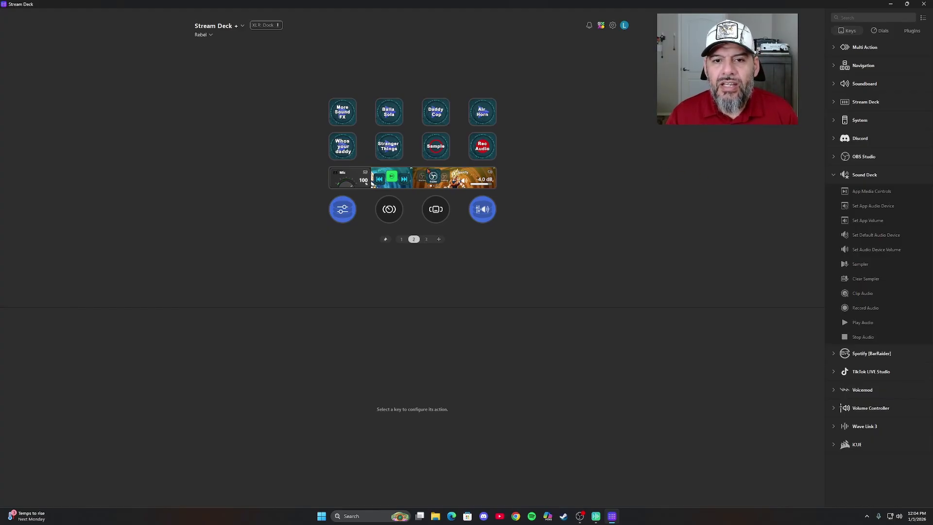
left_click(487, 112)
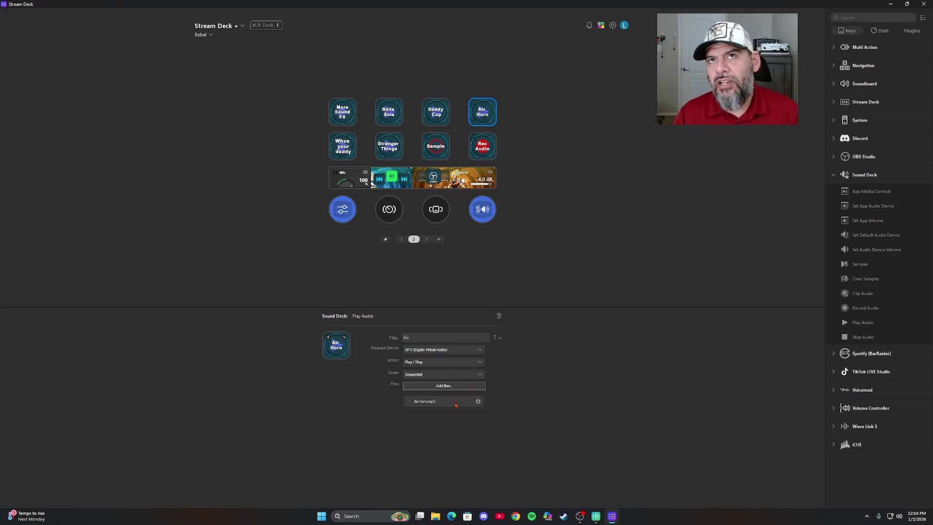
left_click(591, 271)
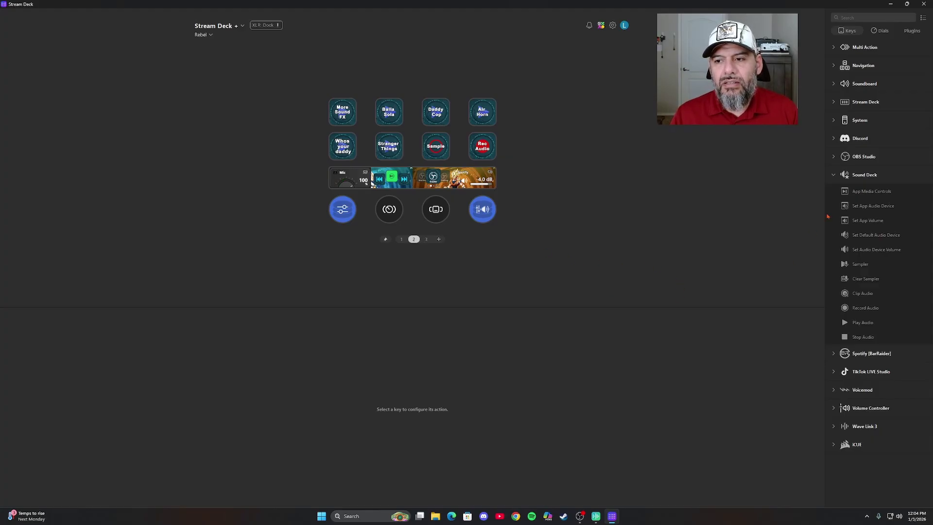
left_click(833, 175)
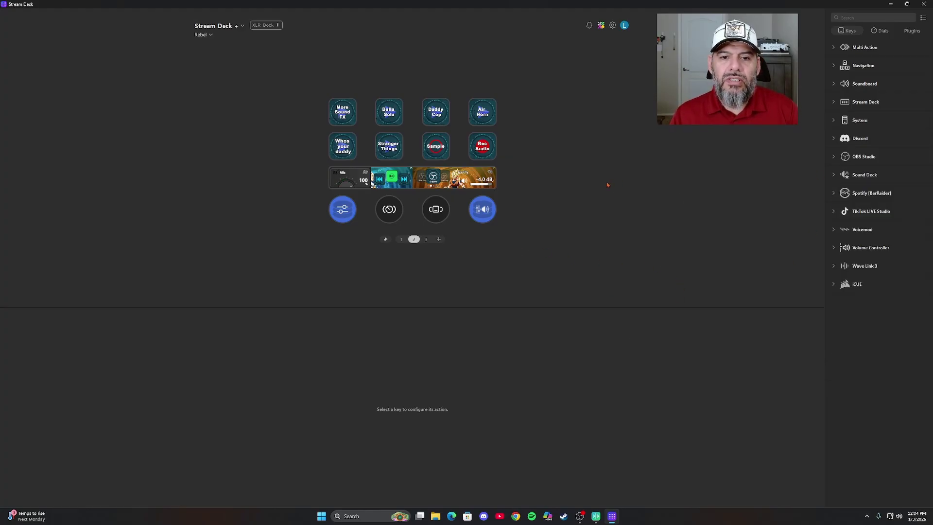
- Switch to Wave Link, review the software effects that can be added to the Elgato XLR Dock, and return to the mixes
left_click(890, 3)
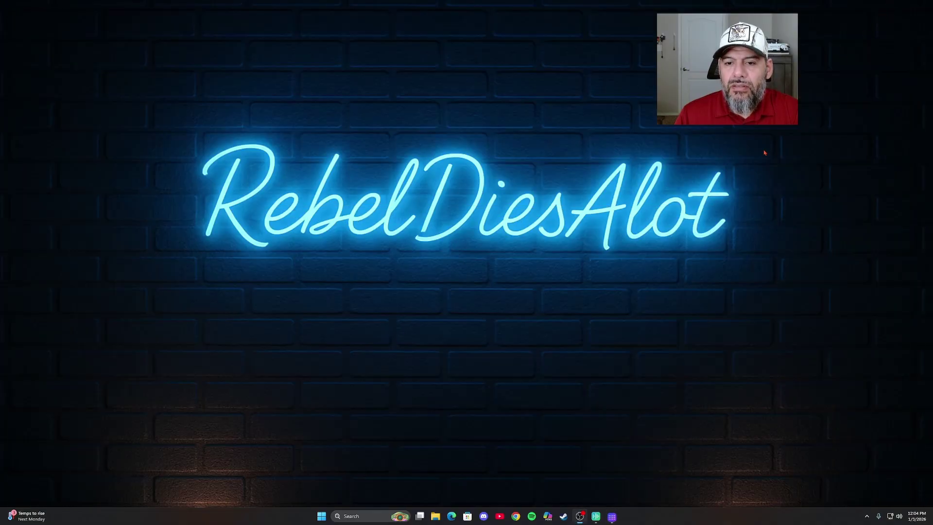
left_click(596, 516)
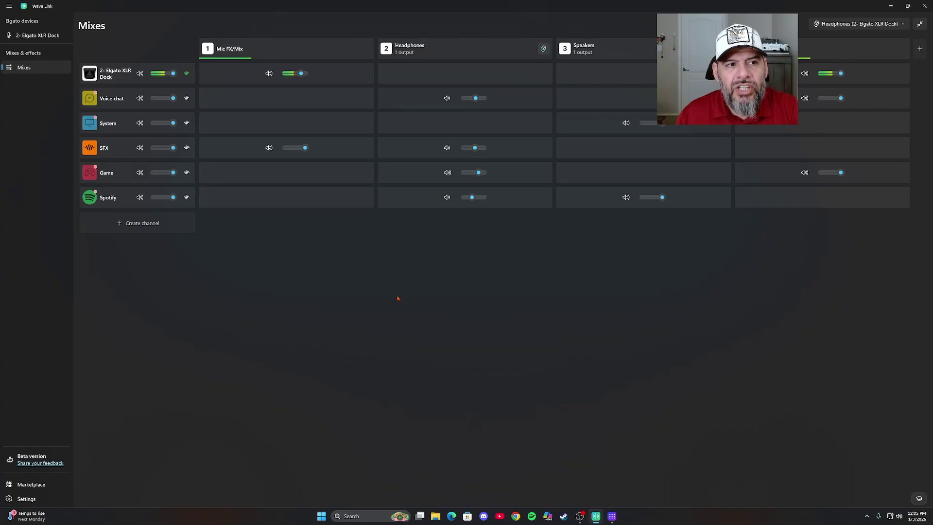
left_click(40, 42)
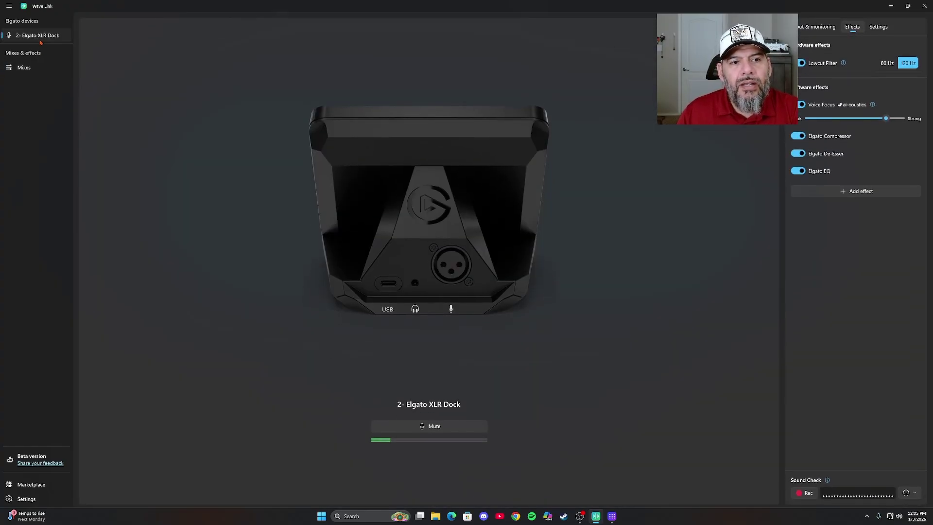
left_click(847, 192)
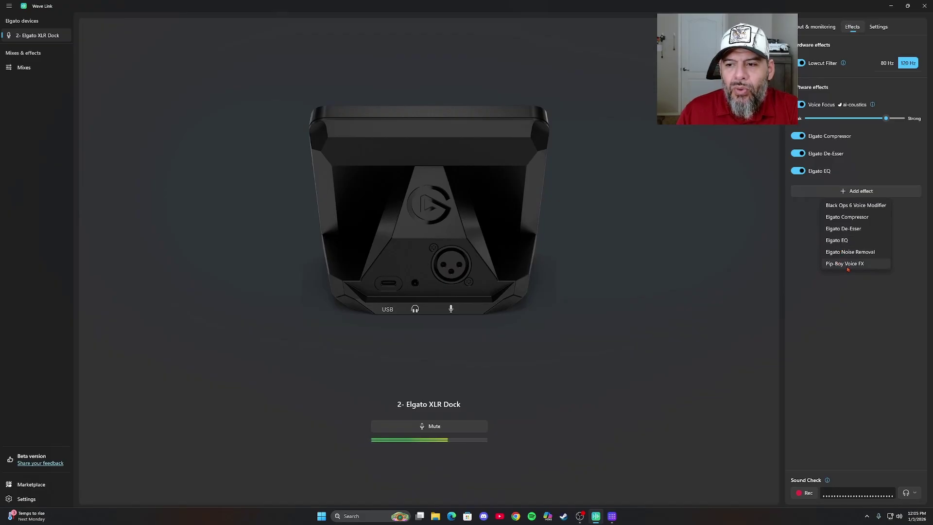
left_click(764, 269)
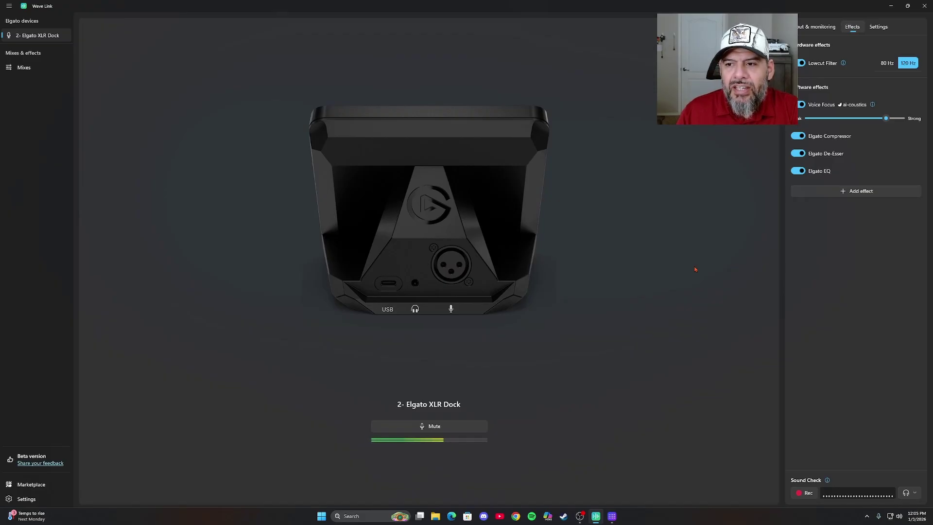
left_click(21, 71)
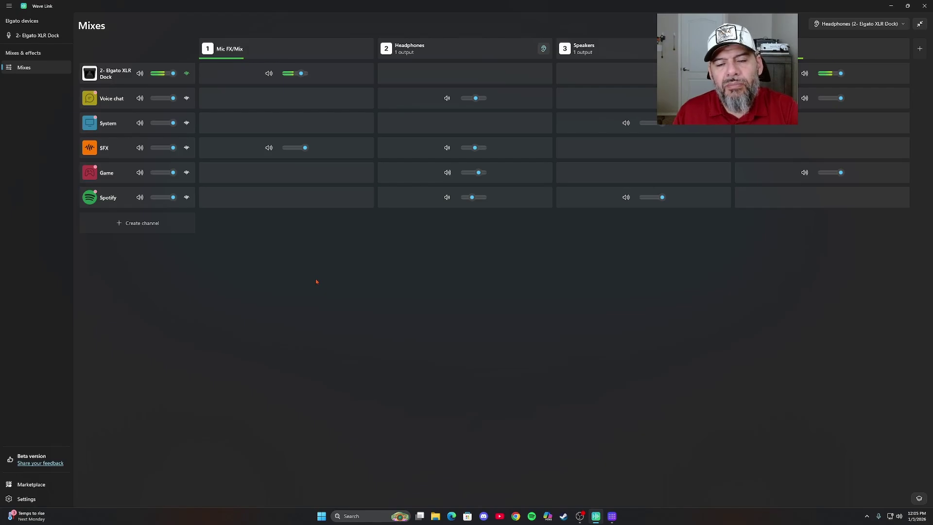